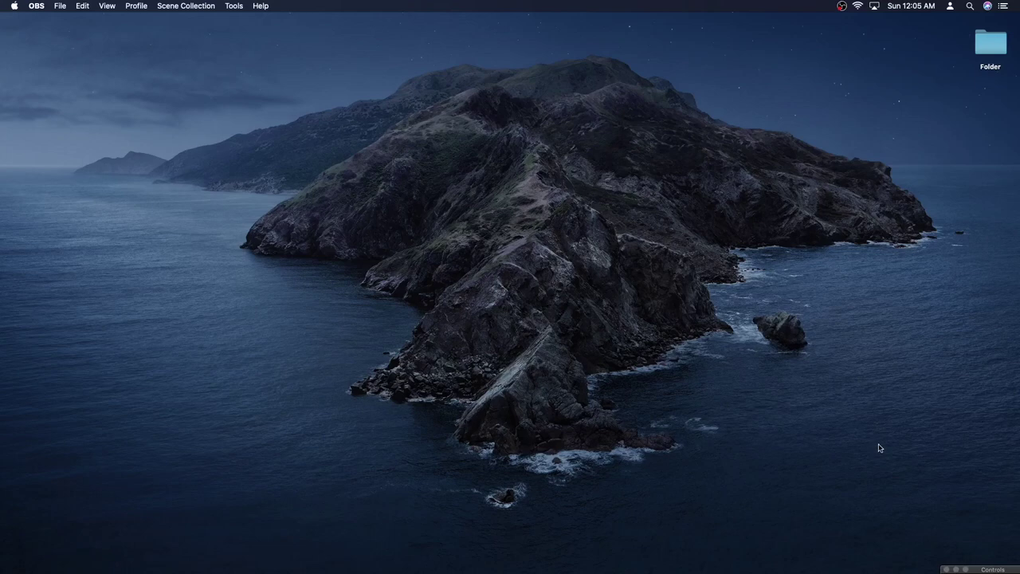
Step: Restore the minimized Chrome window showing ebonix.com and make it fill the screen
{"action": "left_click", "coordinate": [905, 563]}
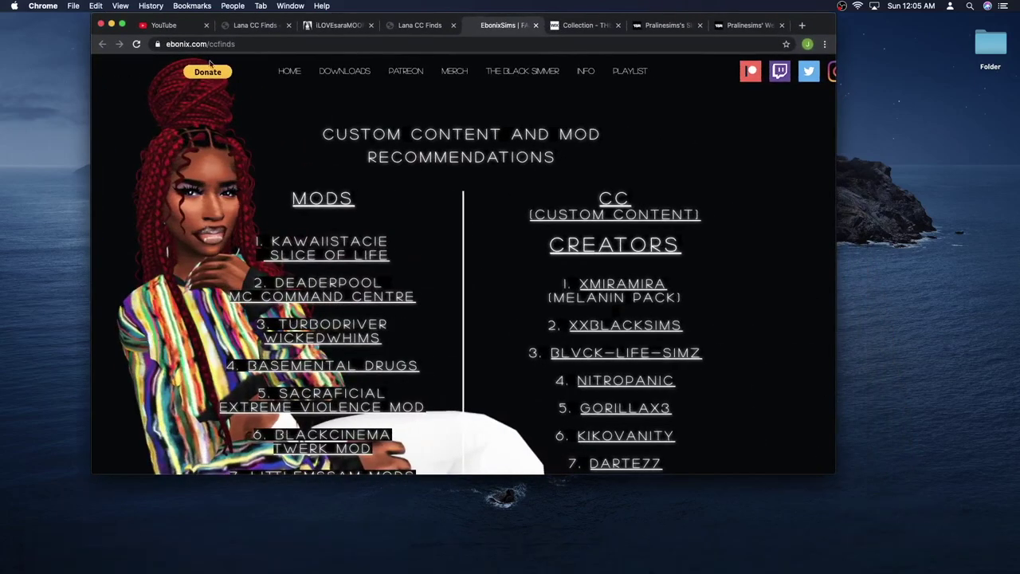
{"action": "mouse_move", "coordinate": [122, 27]}
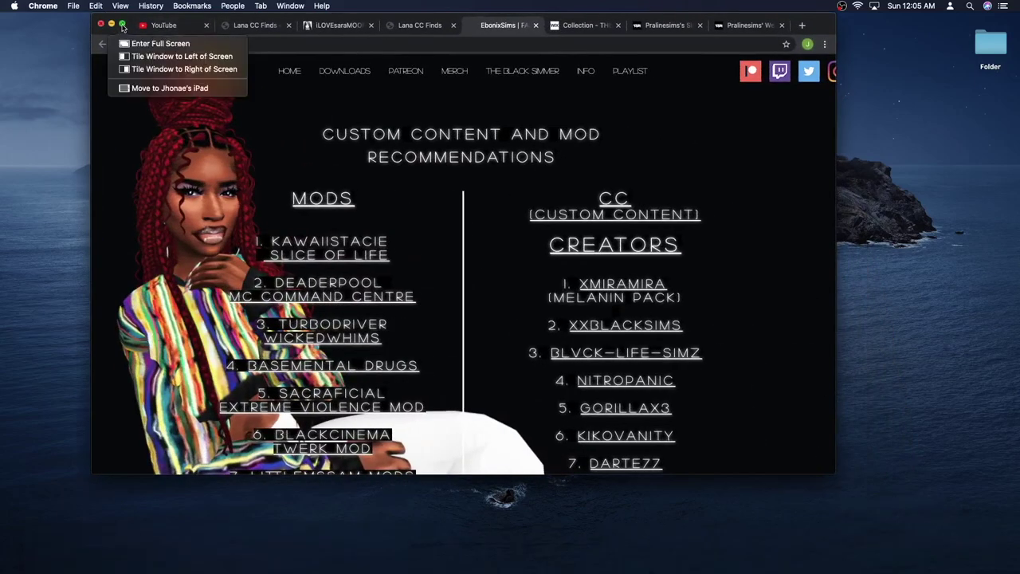
{"action": "left_click", "coordinate": [122, 27]}
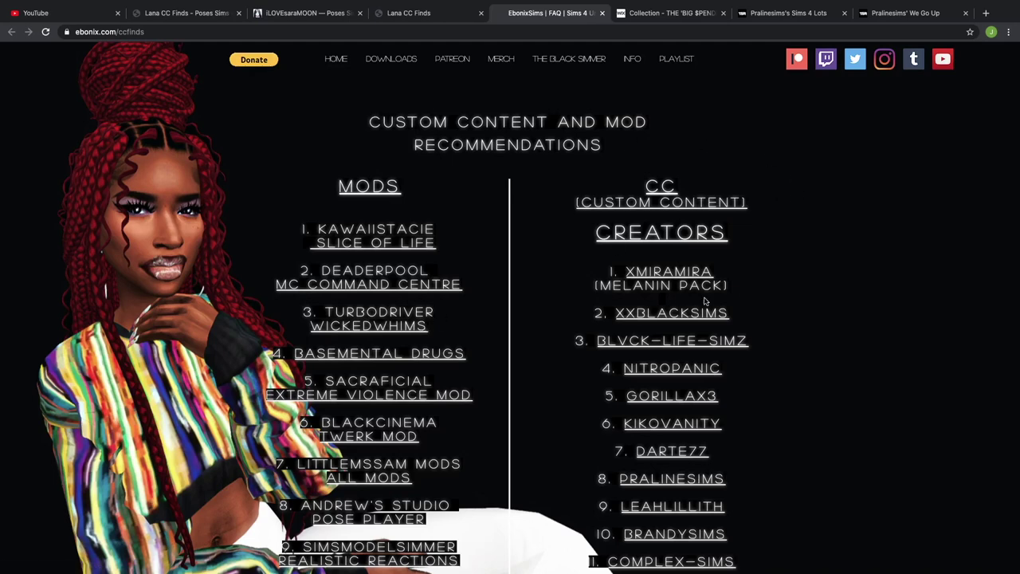
Step: Scroll through the ebonix recommendations list, then switch to The Complex Parlor's BIG $PENDER post
{"action": "scroll", "coordinate": [721, 227], "scroll_direction": "down", "scroll_amount": 5}
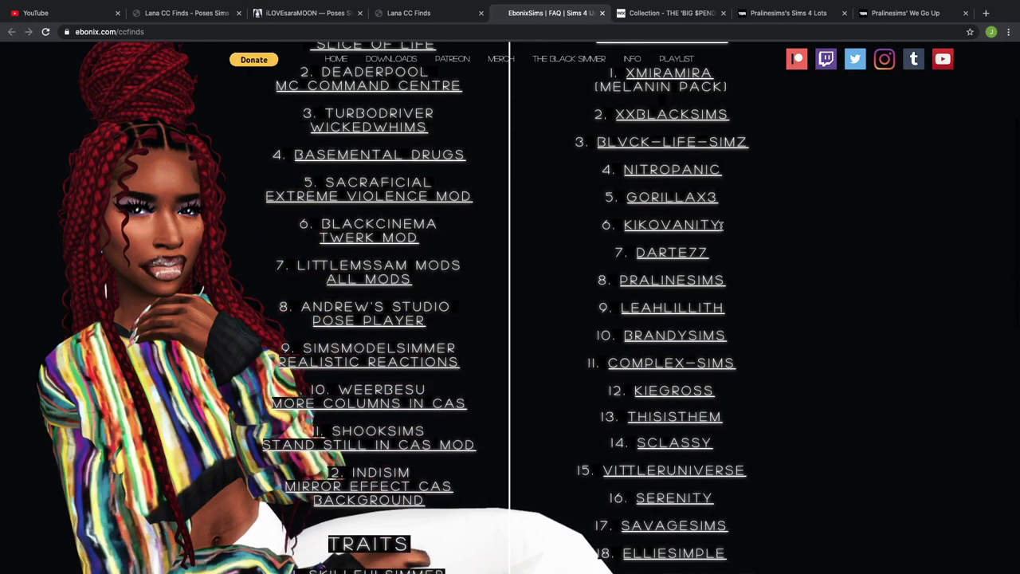
{"action": "scroll", "coordinate": [721, 230], "scroll_direction": "up", "scroll_amount": 5}
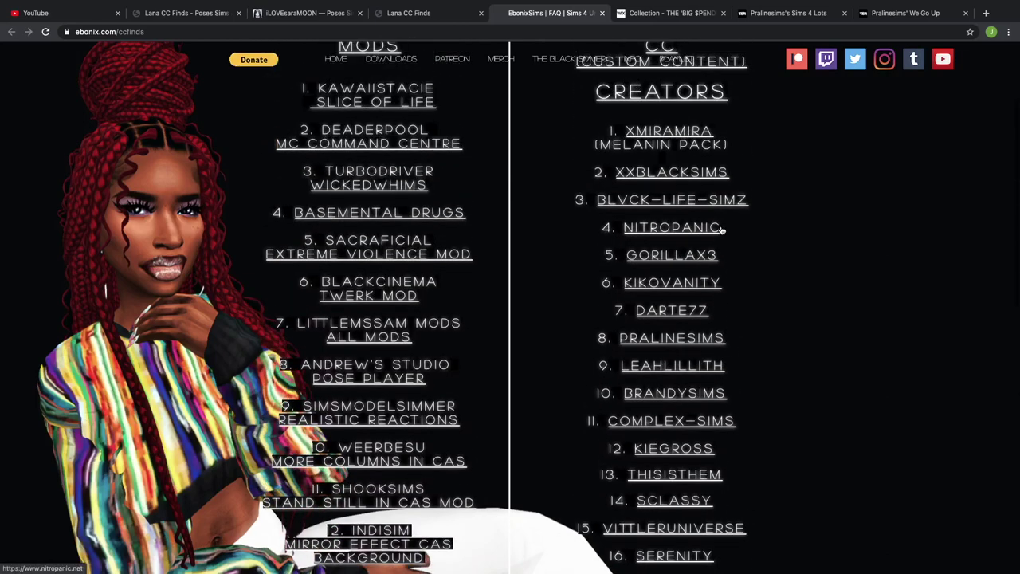
{"action": "scroll", "coordinate": [721, 231], "scroll_direction": "down", "scroll_amount": 3}
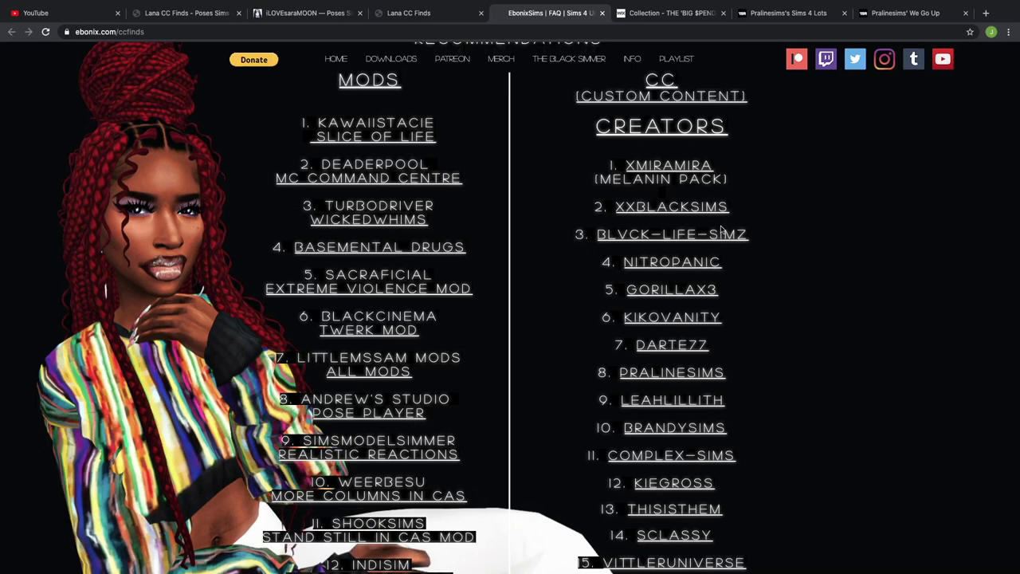
{"action": "scroll", "coordinate": [824, 214], "scroll_direction": "down", "scroll_amount": 1}
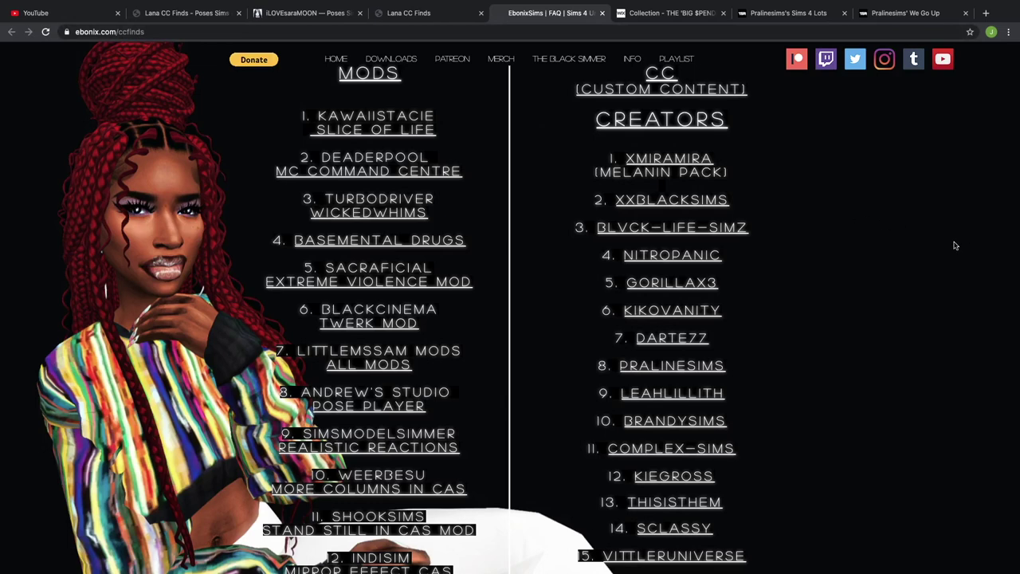
{"action": "scroll", "coordinate": [796, 318], "scroll_direction": "down", "scroll_amount": 3}
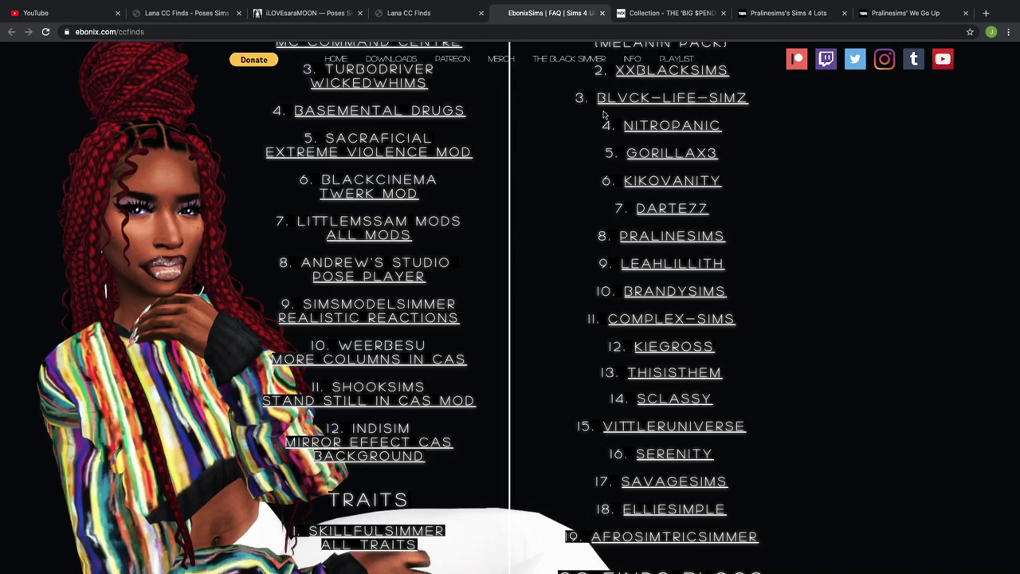
{"action": "left_click", "coordinate": [678, 15]}
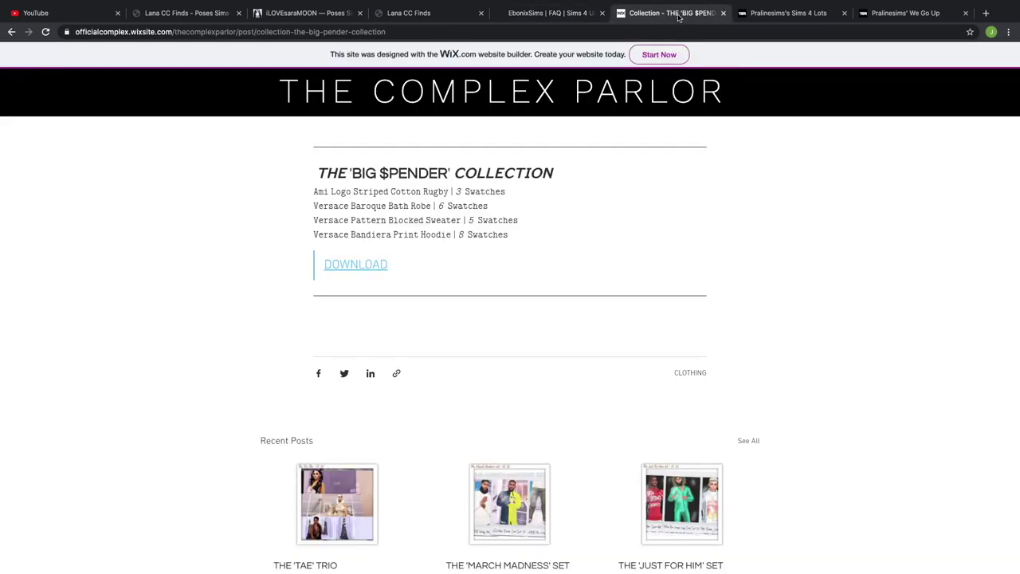
Step: Scroll the BIG $PENDER post down to its item list and follow the DOWNLOAD link
{"action": "scroll", "coordinate": [831, 218], "scroll_direction": "up", "scroll_amount": 10}
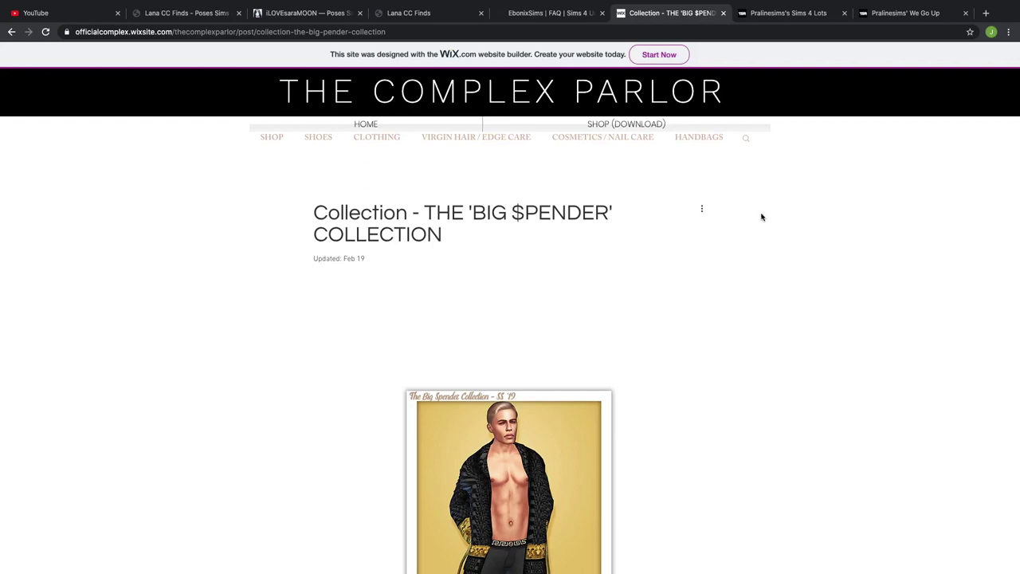
{"action": "scroll", "coordinate": [736, 220], "scroll_direction": "down", "scroll_amount": 2}
{"action": "scroll", "coordinate": [736, 221], "scroll_direction": "down", "scroll_amount": 1}
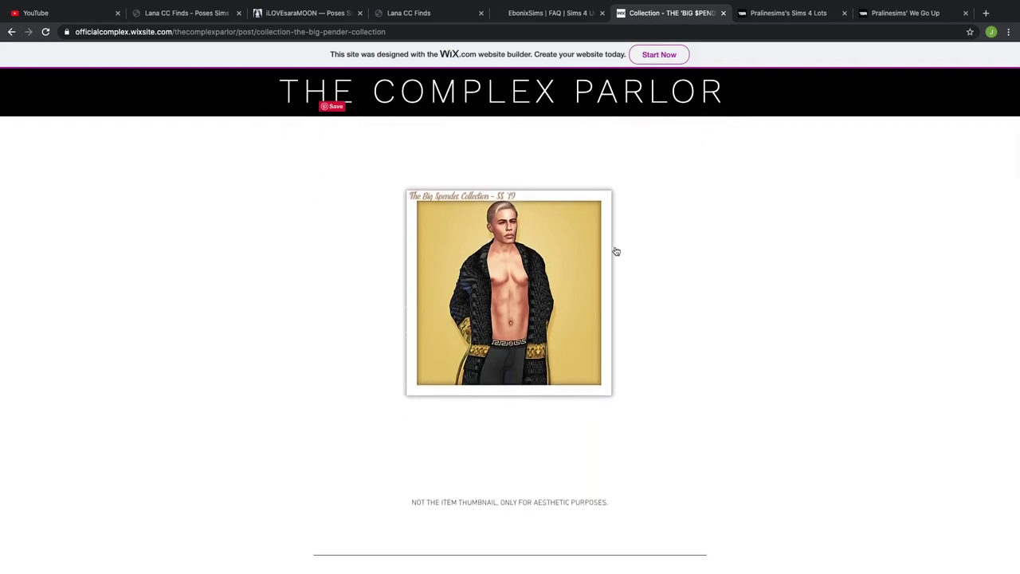
{"action": "scroll", "coordinate": [737, 242], "scroll_direction": "down", "scroll_amount": 5}
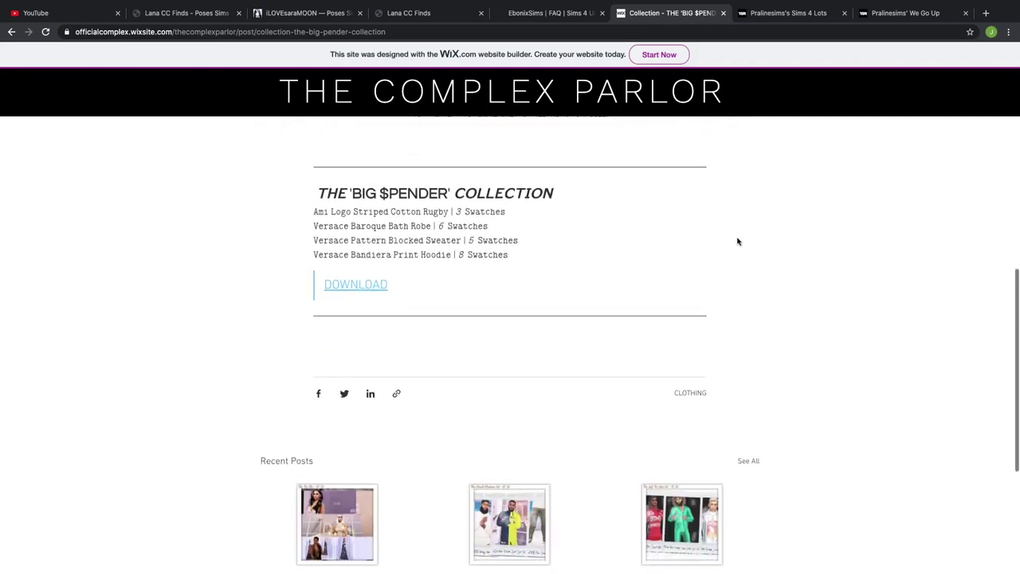
{"action": "scroll", "coordinate": [737, 241], "scroll_direction": "up", "scroll_amount": 6}
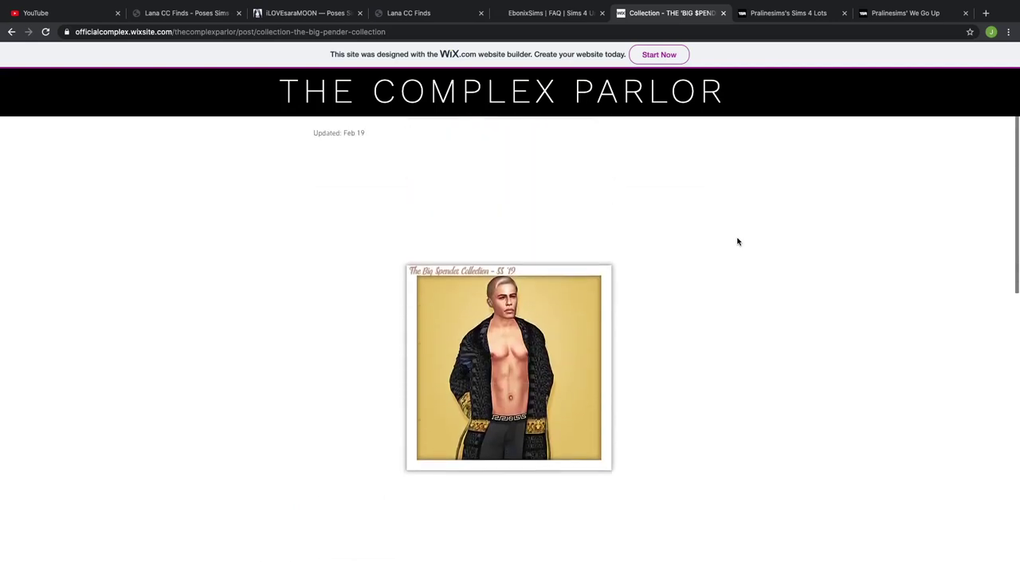
{"action": "scroll", "coordinate": [737, 241], "scroll_direction": "down", "scroll_amount": 4}
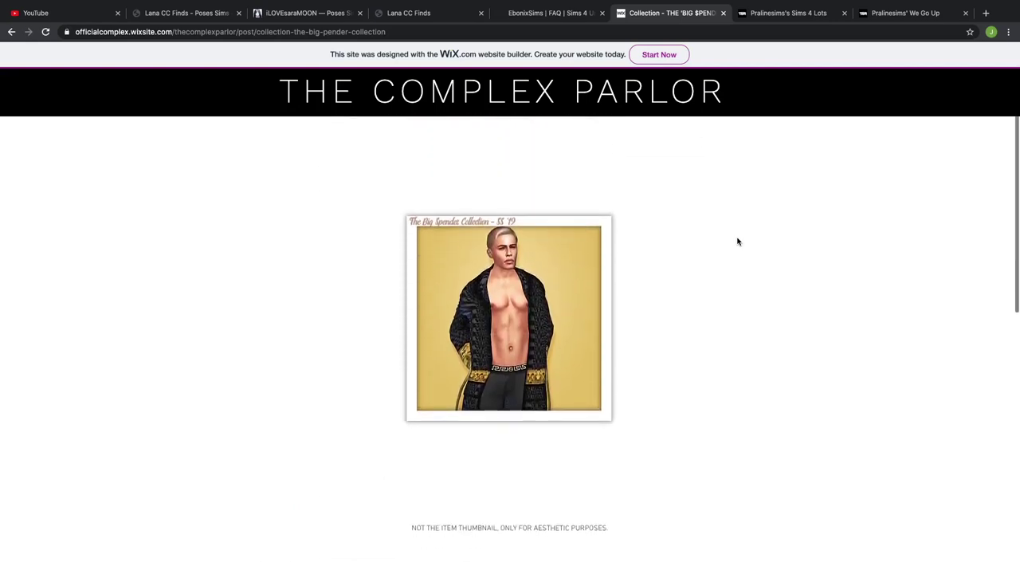
{"action": "scroll", "coordinate": [737, 242], "scroll_direction": "down", "scroll_amount": 1}
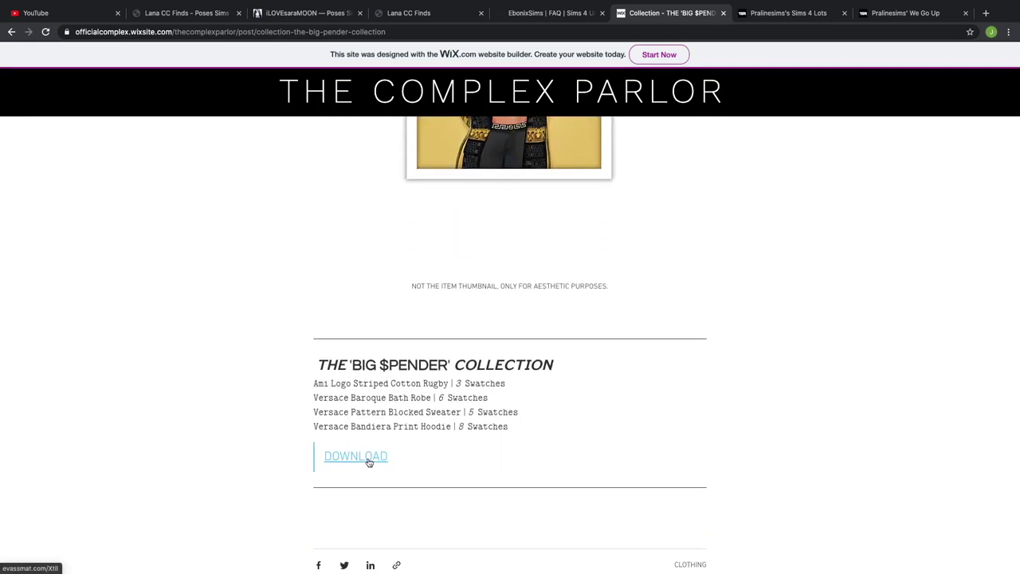
{"action": "left_click", "coordinate": [369, 462]}
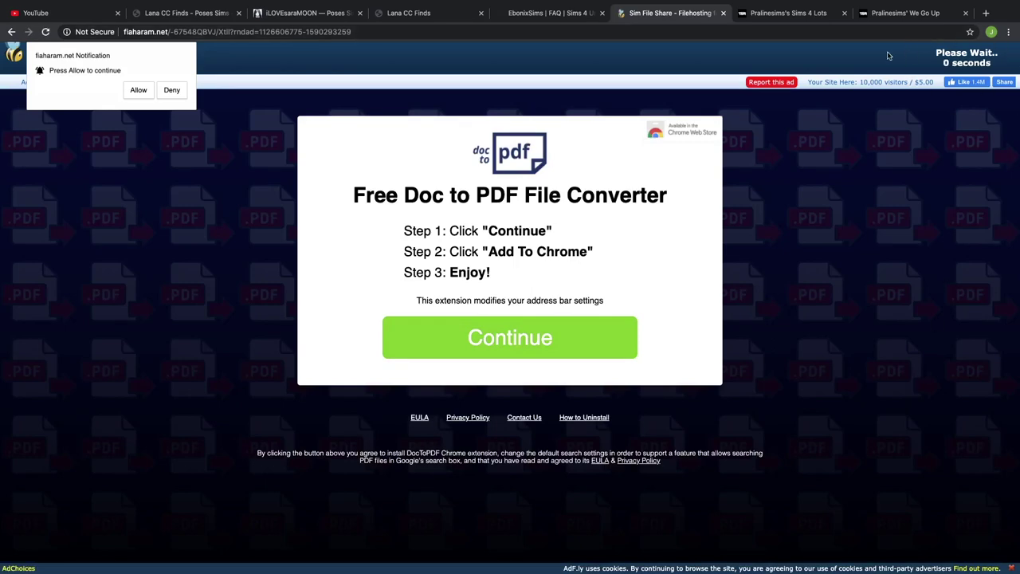
Step: Skip the ad, download BigSpenderCollection.zip (28.6 MB), and select it in Finder's Downloads
{"action": "left_click", "coordinate": [950, 57]}
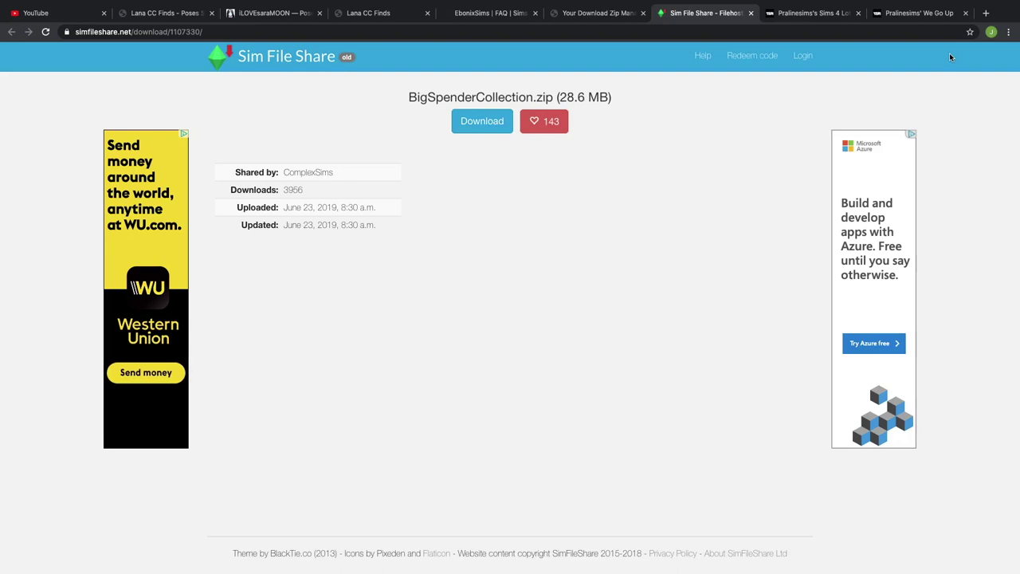
{"action": "left_click", "coordinate": [468, 127]}
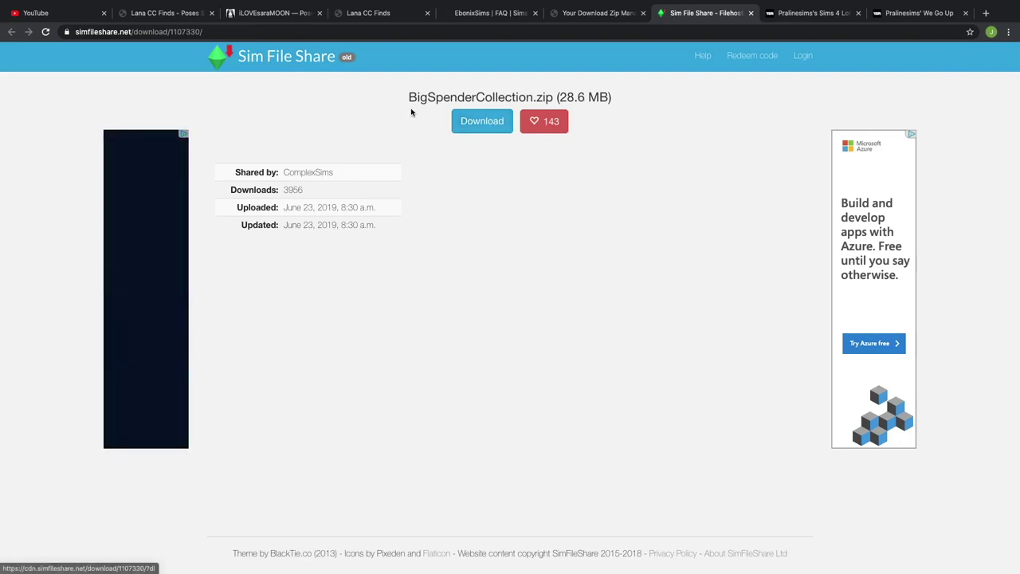
{"action": "left_click", "coordinate": [476, 125]}
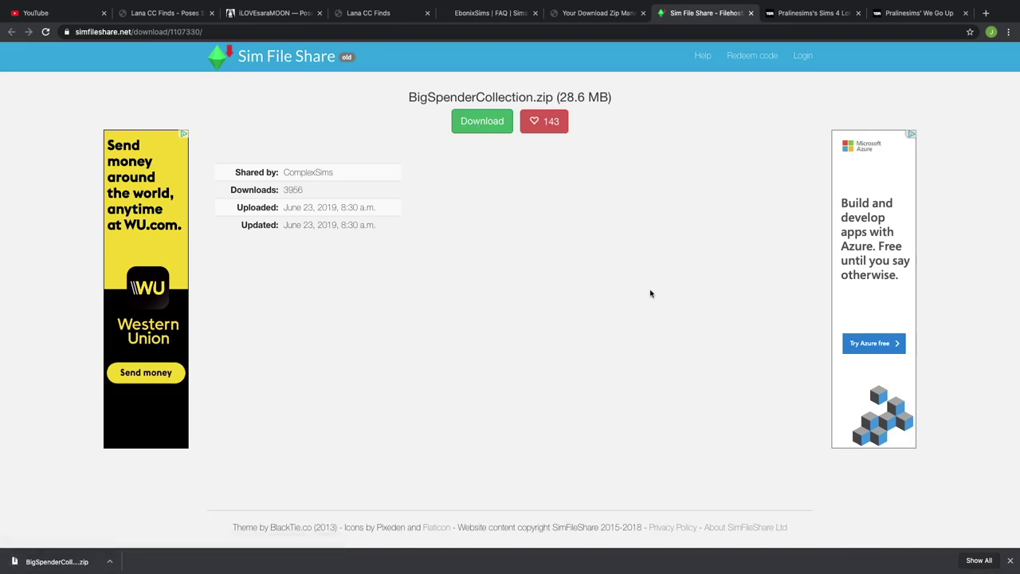
{"action": "key", "text": "ctrl+Right"}
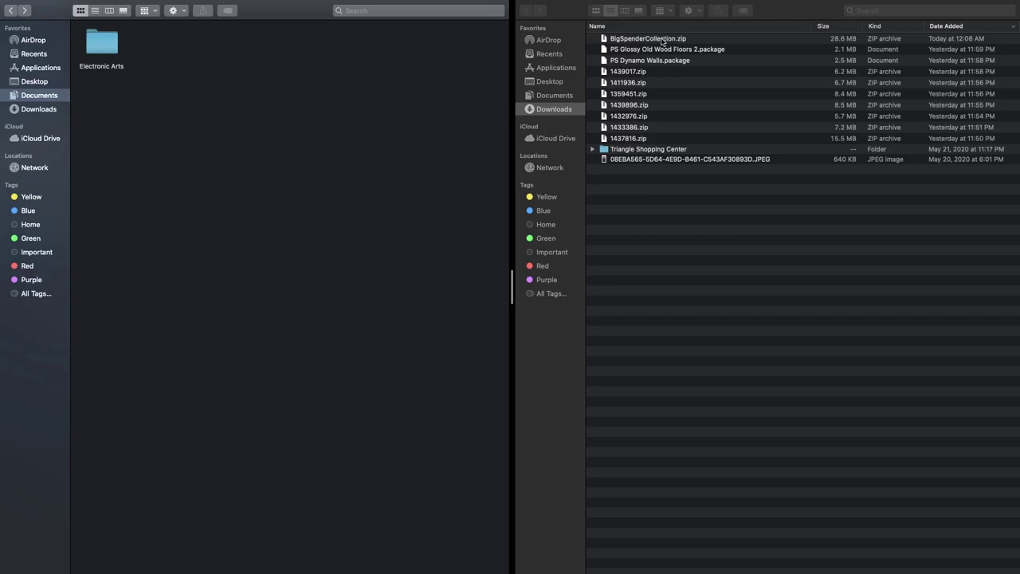
{"action": "left_click", "coordinate": [660, 43]}
Step: Unzip BigSpenderCollection.zip, trash the archive, and expand the extracted folder's four package files
{"action": "double_click", "coordinate": [660, 43]}
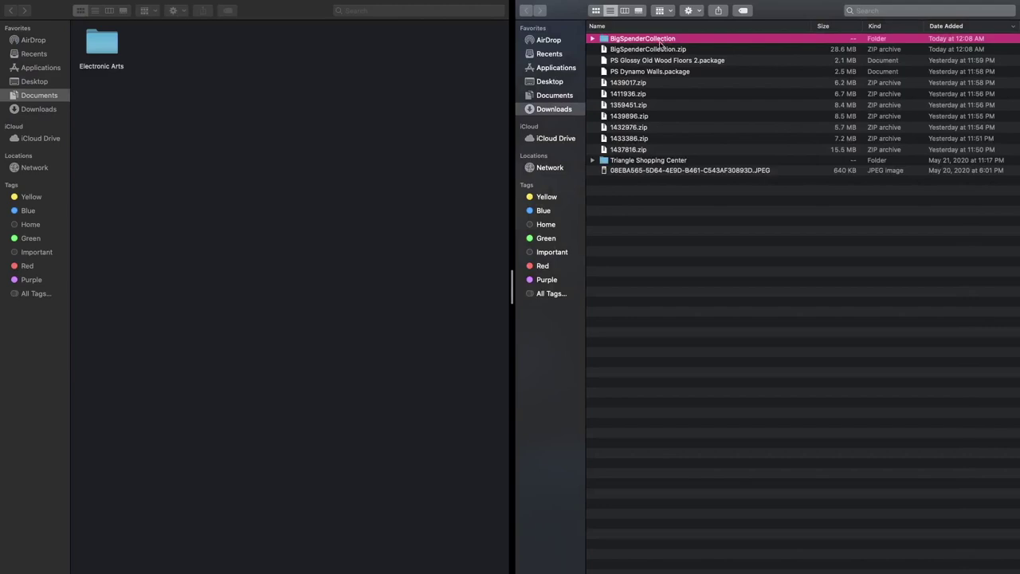
{"action": "left_click", "coordinate": [641, 49]}
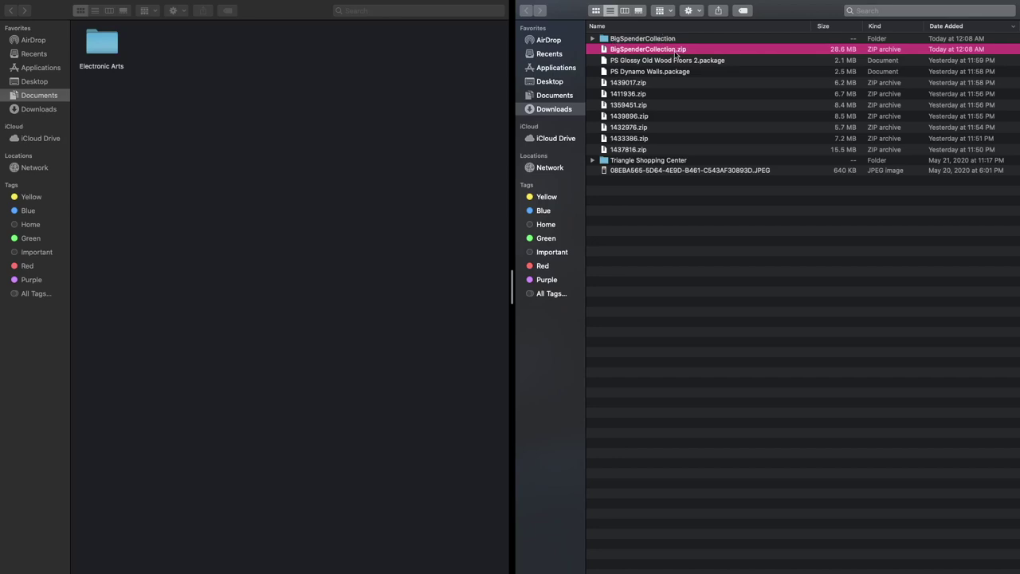
{"action": "right_click", "coordinate": [673, 50]}
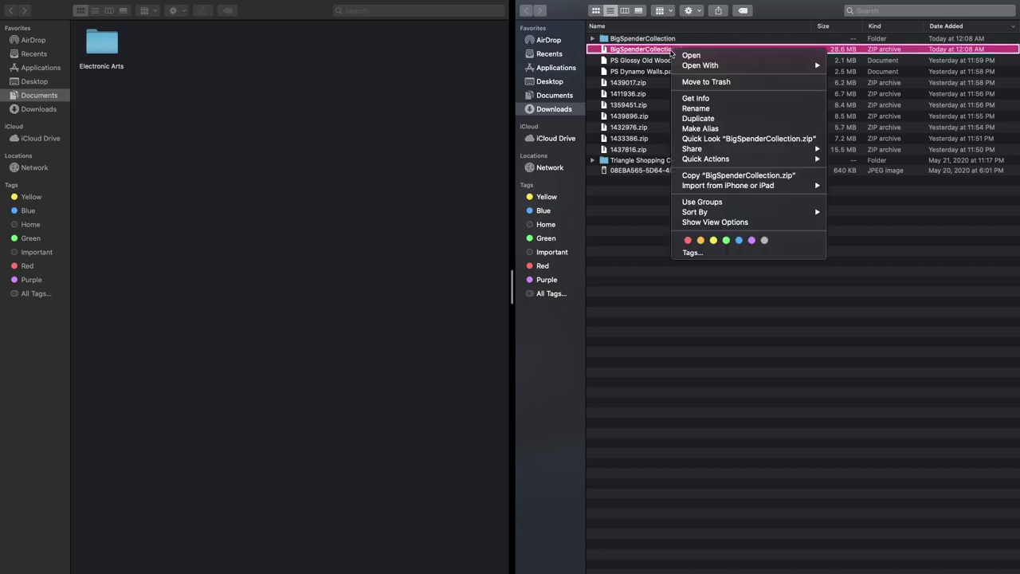
{"action": "left_click", "coordinate": [706, 83]}
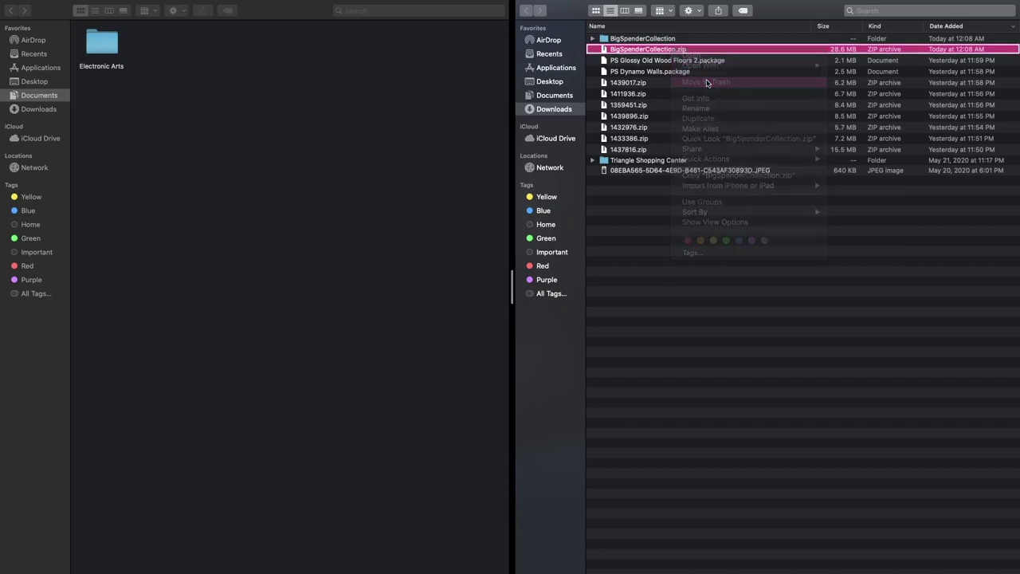
{"action": "left_click", "coordinate": [592, 39]}
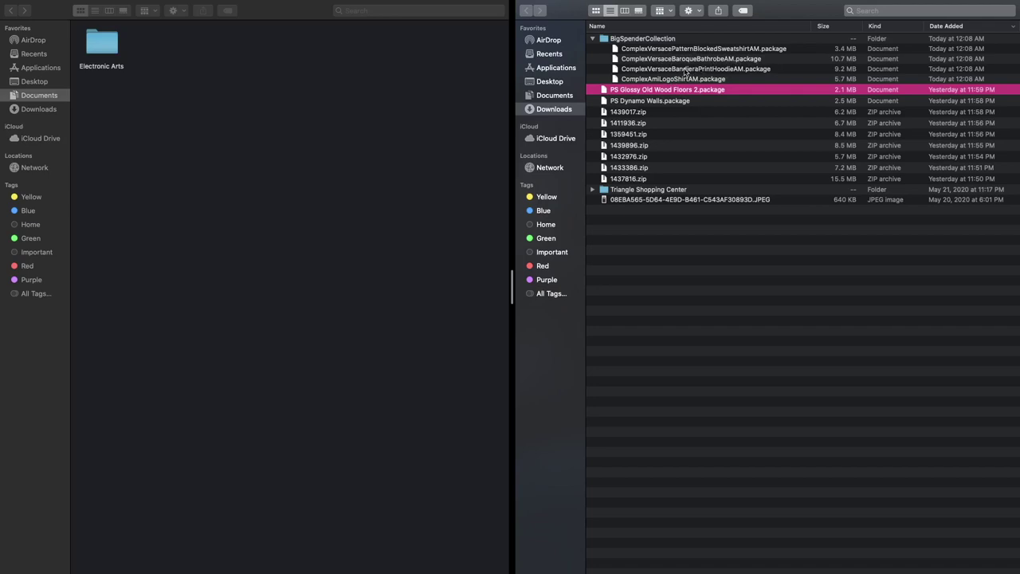
Step: In the Documents window, go through Electronic Arts and The Sims 4 into Mods
{"action": "left_click", "coordinate": [313, 119]}
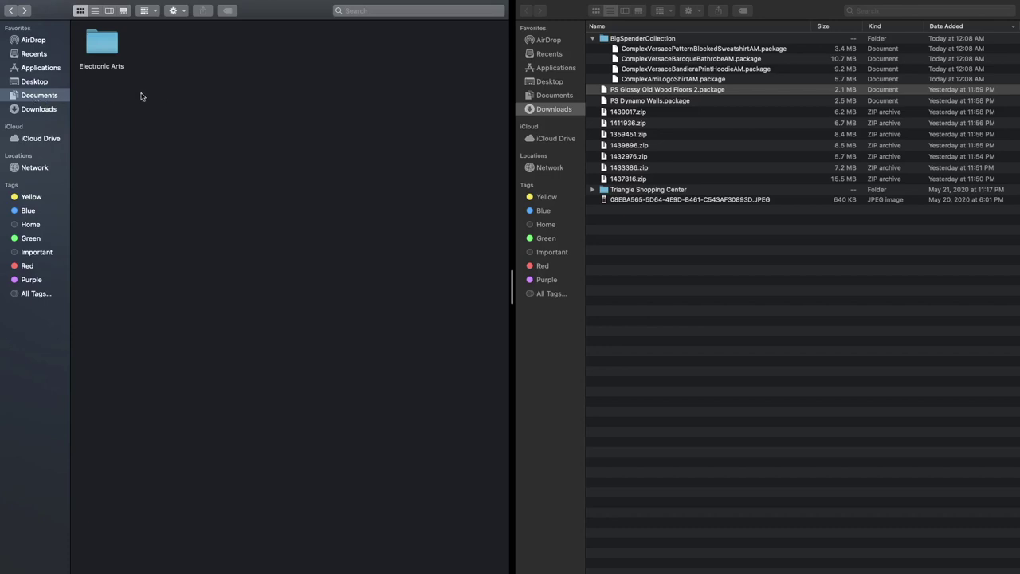
{"action": "double_click", "coordinate": [101, 49]}
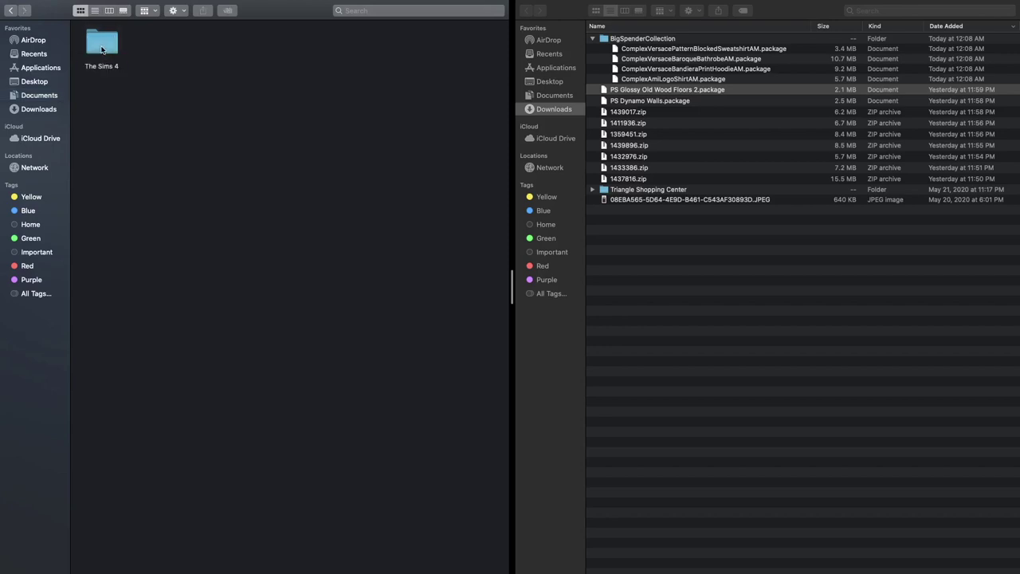
{"action": "double_click", "coordinate": [101, 50]}
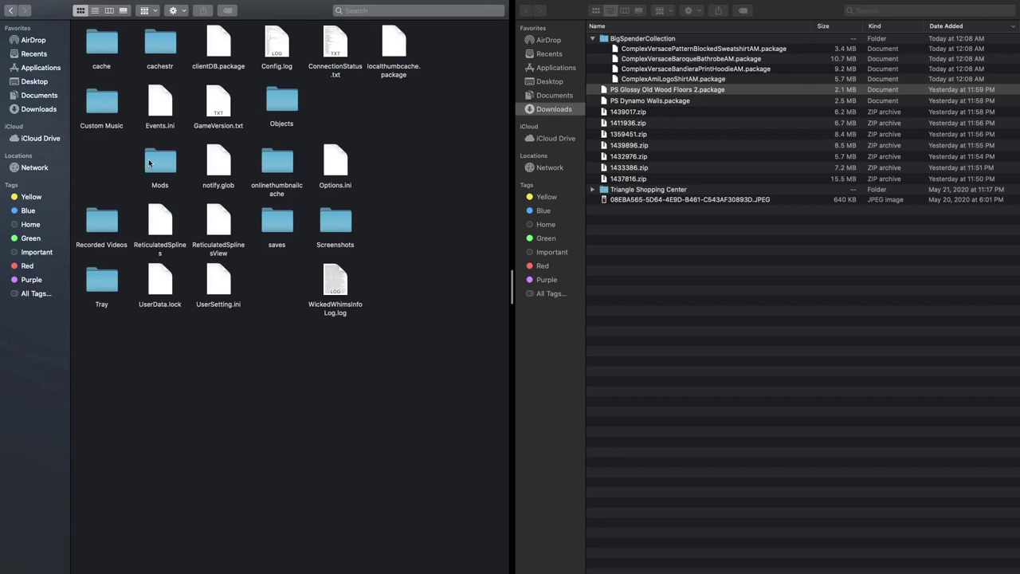
{"action": "right_click", "coordinate": [111, 168]}
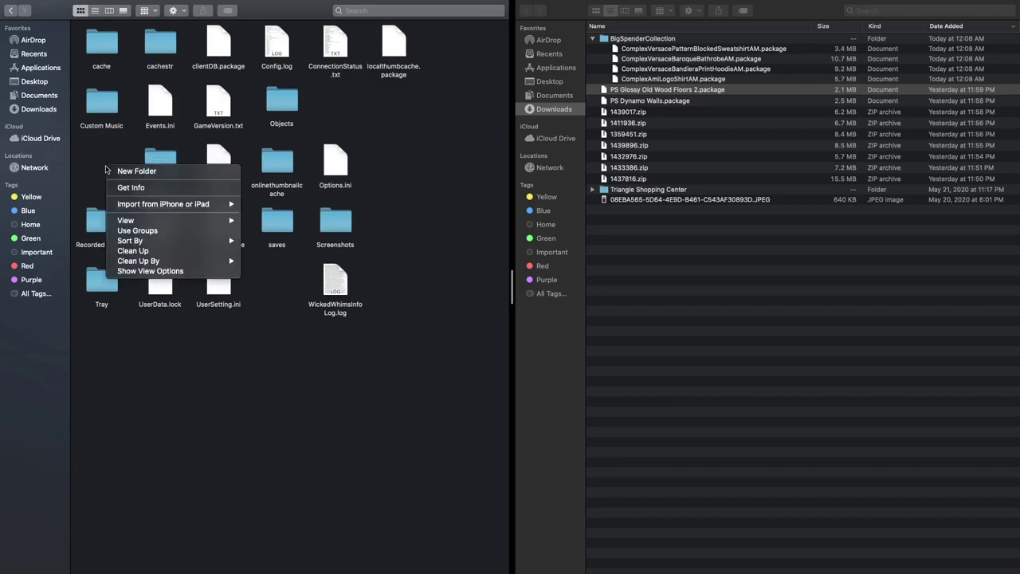
{"action": "left_click", "coordinate": [115, 146]}
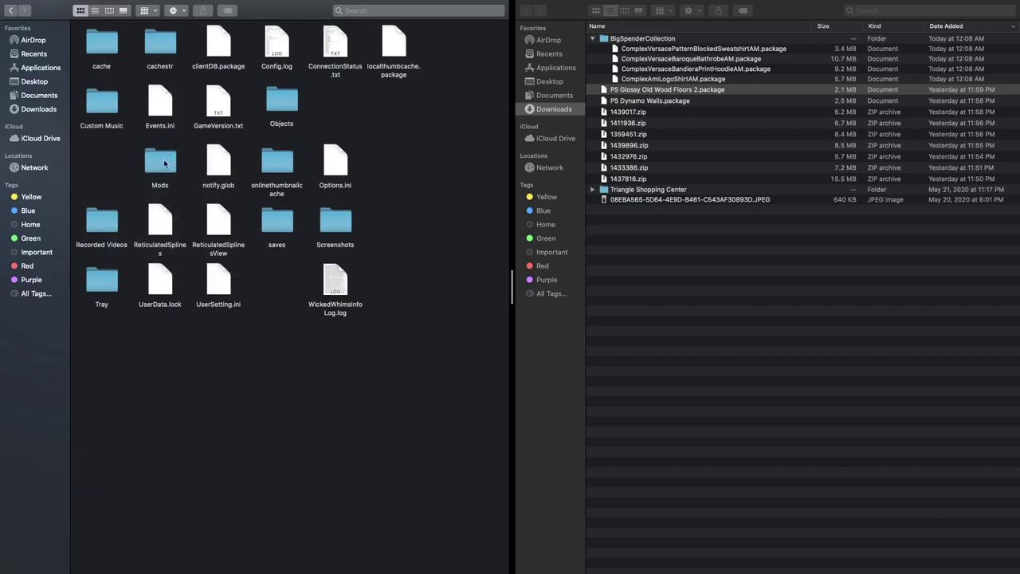
{"action": "double_click", "coordinate": [164, 164]}
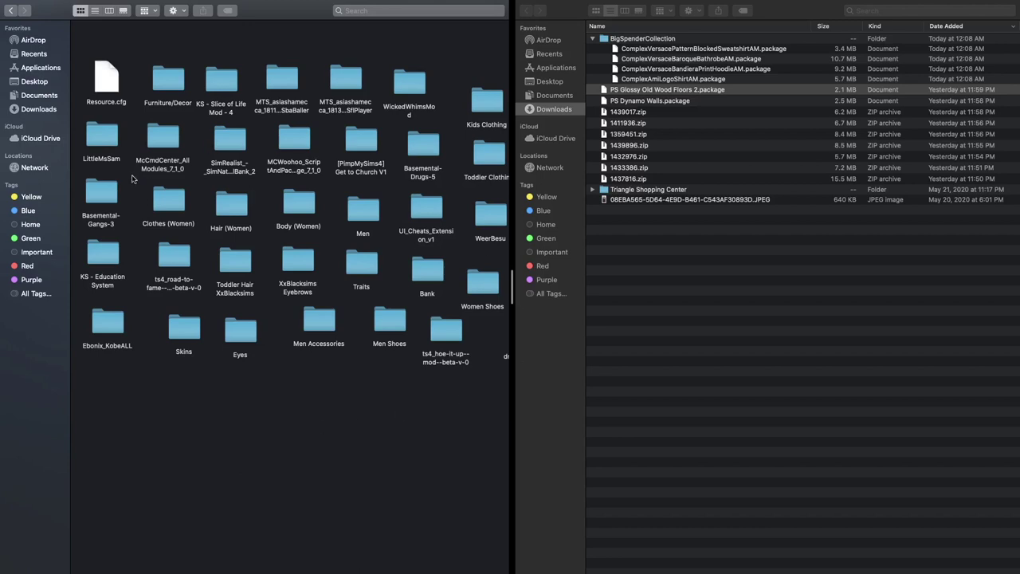
Step: Browse the hair packages in the Hair (Women) subfolder, then go back to the parent folder
{"action": "left_click", "coordinate": [11, 11]}
{"action": "double_click", "coordinate": [162, 166]}
{"action": "double_click", "coordinate": [227, 209]}
{"action": "scroll", "coordinate": [227, 211], "scroll_direction": "right", "scroll_amount": 5}
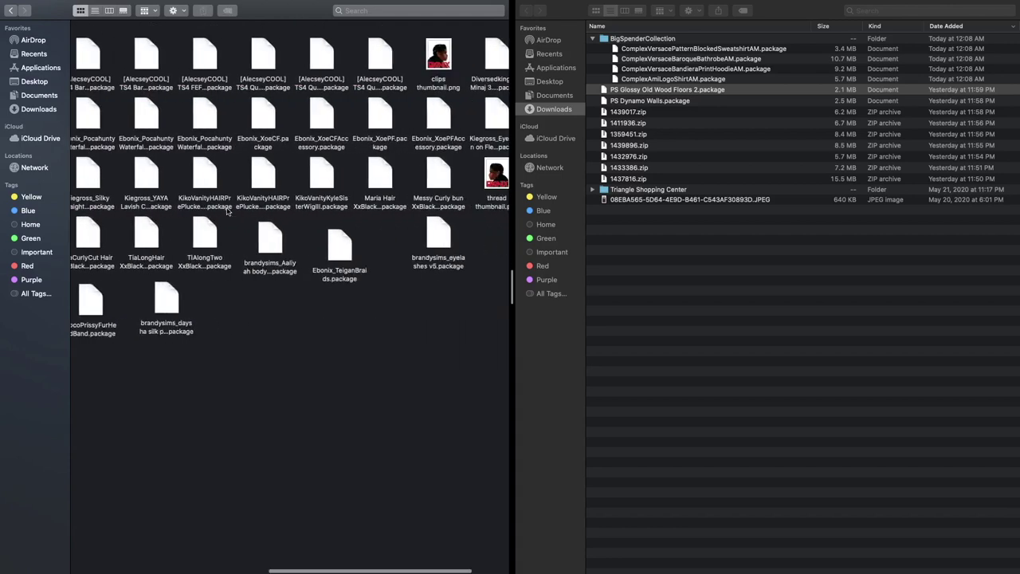
{"action": "scroll", "coordinate": [227, 211], "scroll_direction": "left", "scroll_amount": 8}
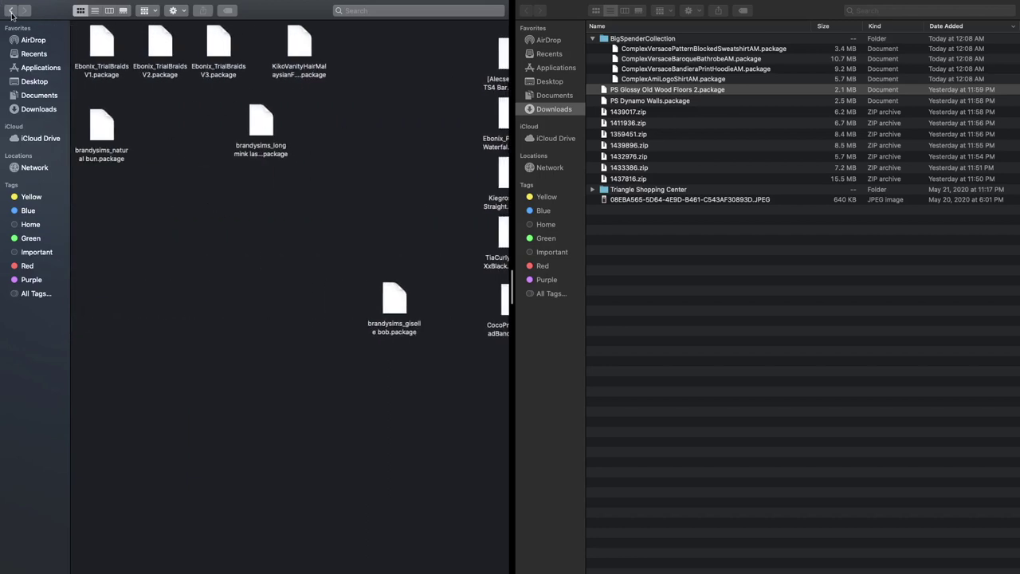
{"action": "left_click", "coordinate": [11, 10]}
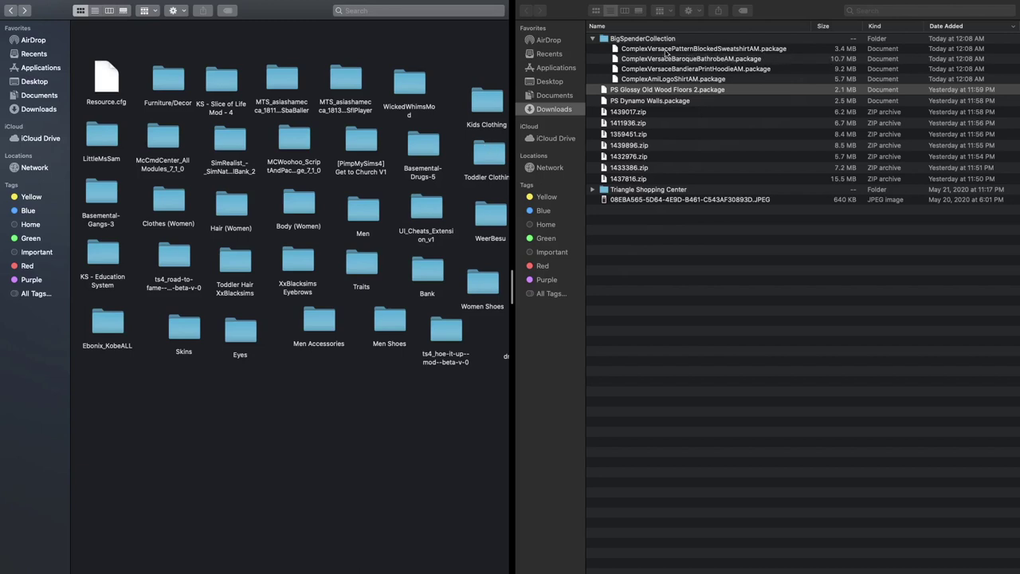
Step: Drag the four ComplexVersace and ComplexAmi packages from BigSpenderCollection onto the Men folder
{"action": "left_click", "coordinate": [602, 51]}
{"action": "left_click", "coordinate": [602, 52]}
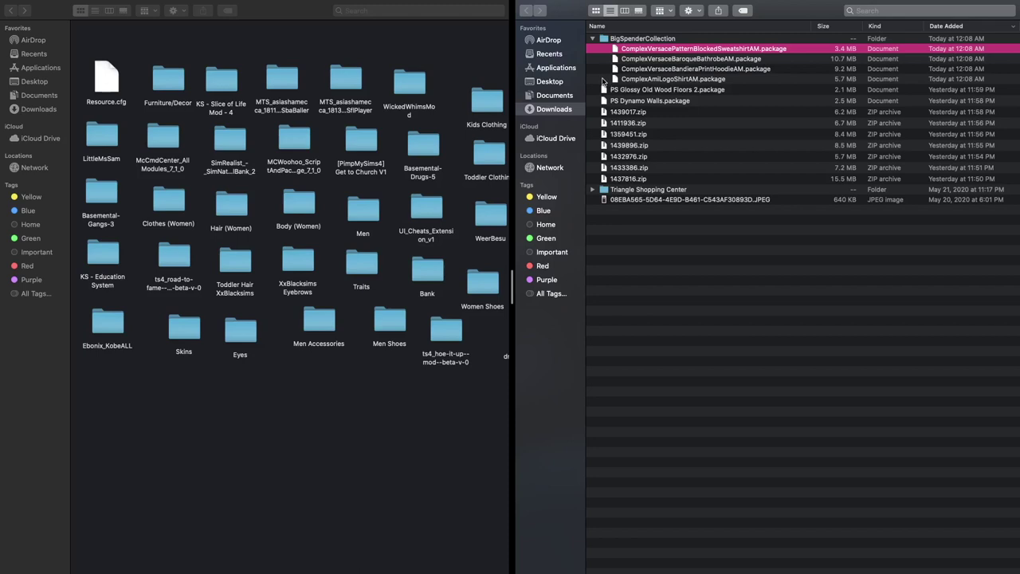
{"action": "left_click", "coordinate": [603, 79]}
{"action": "left_click", "coordinate": [604, 50]}
{"action": "left_click", "coordinate": [603, 80], "text": "shift"}
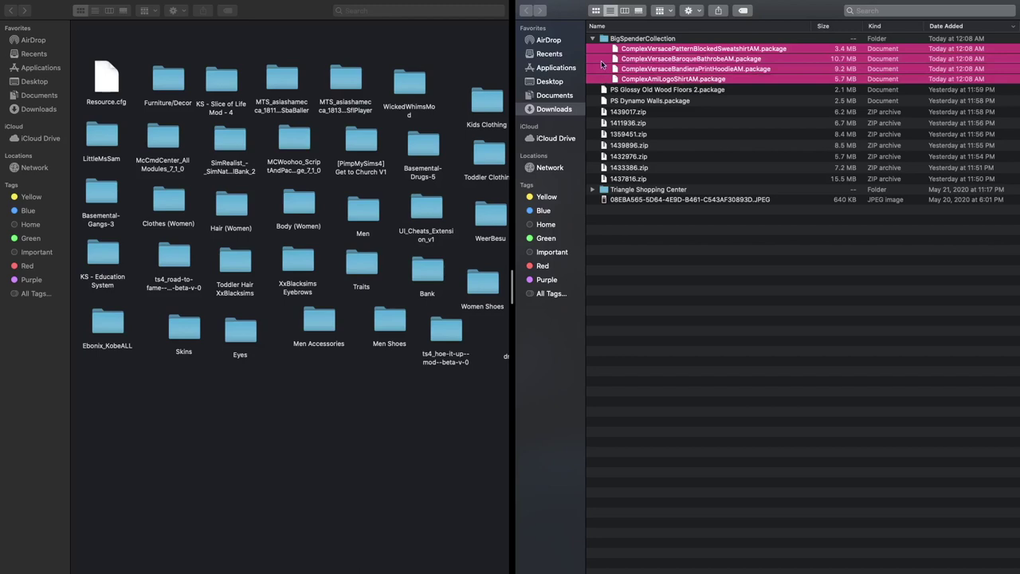
{"action": "left_click_drag", "start_coordinate": [688, 62], "coordinate": [369, 214]}
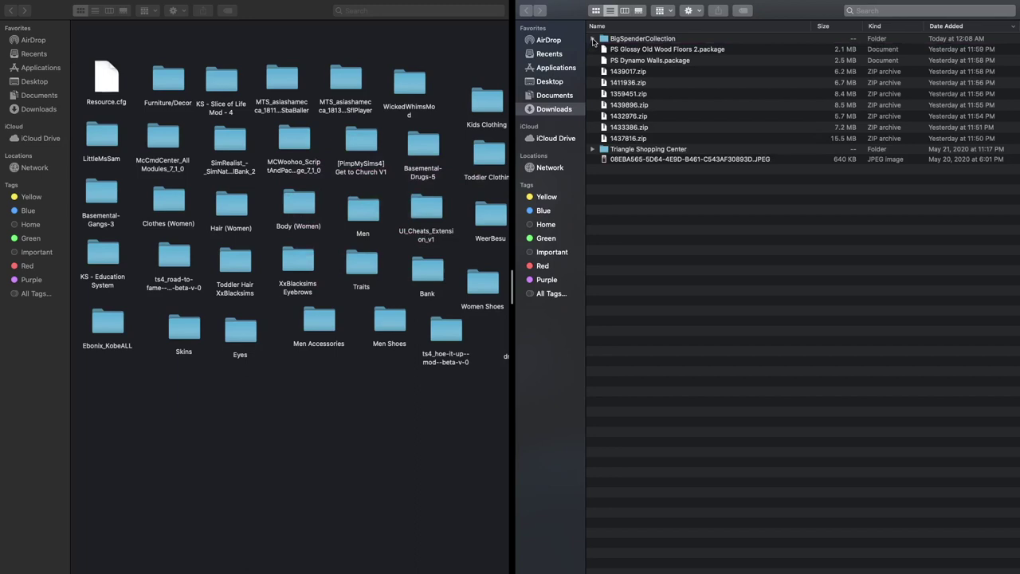
{"action": "left_click", "coordinate": [629, 40]}
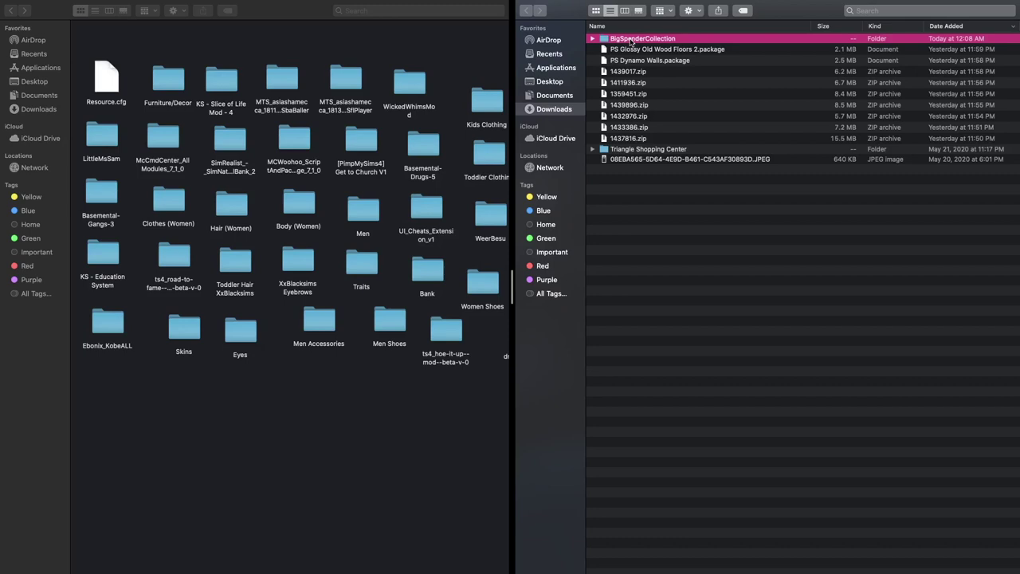
Step: Trash the empty BigSpenderCollection folder and check the new packages inside Men before going back
{"action": "right_click", "coordinate": [610, 41]}
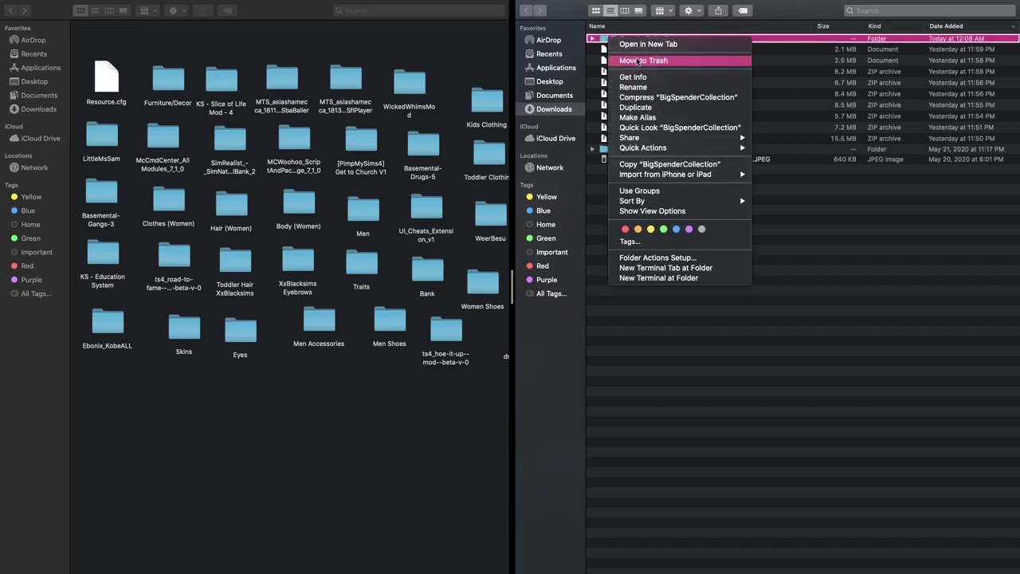
{"action": "left_click", "coordinate": [631, 62]}
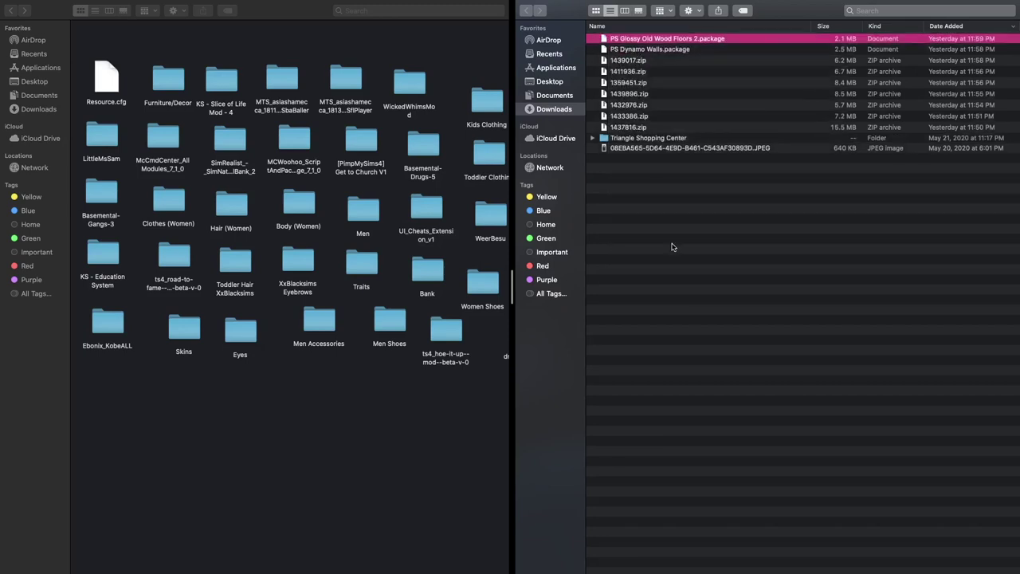
{"action": "double_click", "coordinate": [367, 212]}
{"action": "scroll", "coordinate": [351, 211], "scroll_direction": "right", "scroll_amount": 3}
{"action": "scroll", "coordinate": [347, 211], "scroll_direction": "left", "scroll_amount": 3}
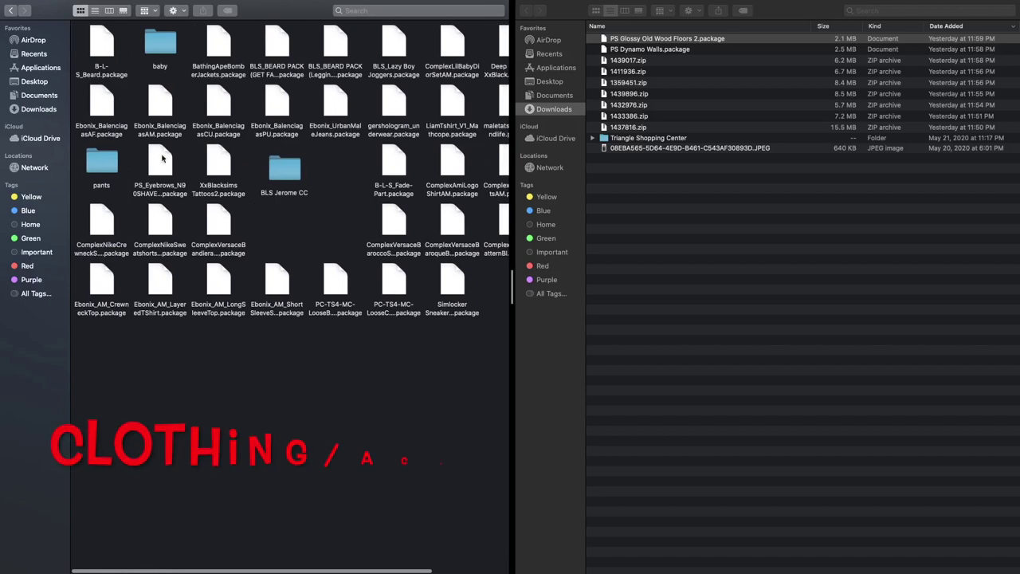
{"action": "left_click", "coordinate": [10, 14]}
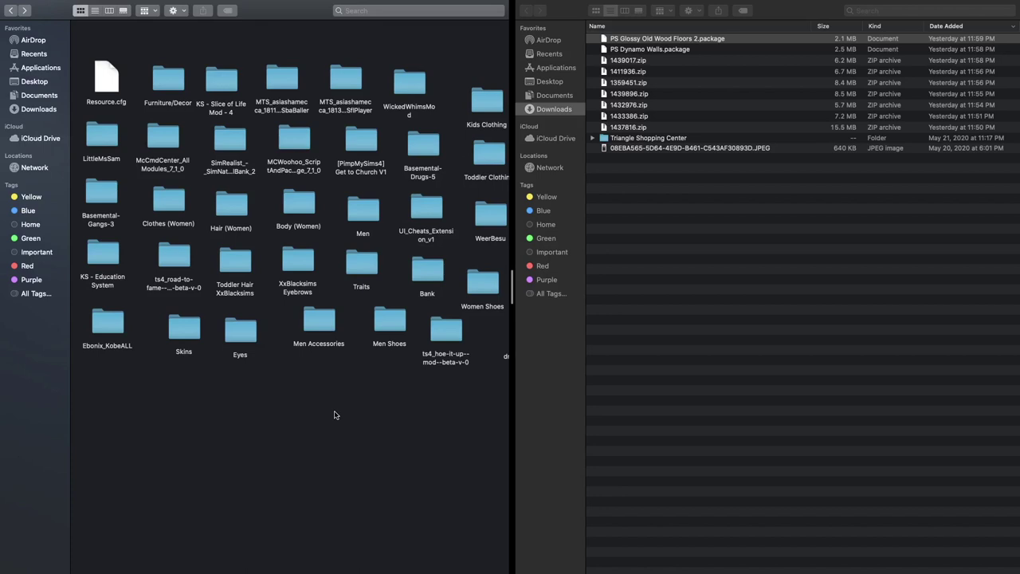
{"action": "scroll", "coordinate": [334, 414], "scroll_direction": "right", "scroll_amount": 5}
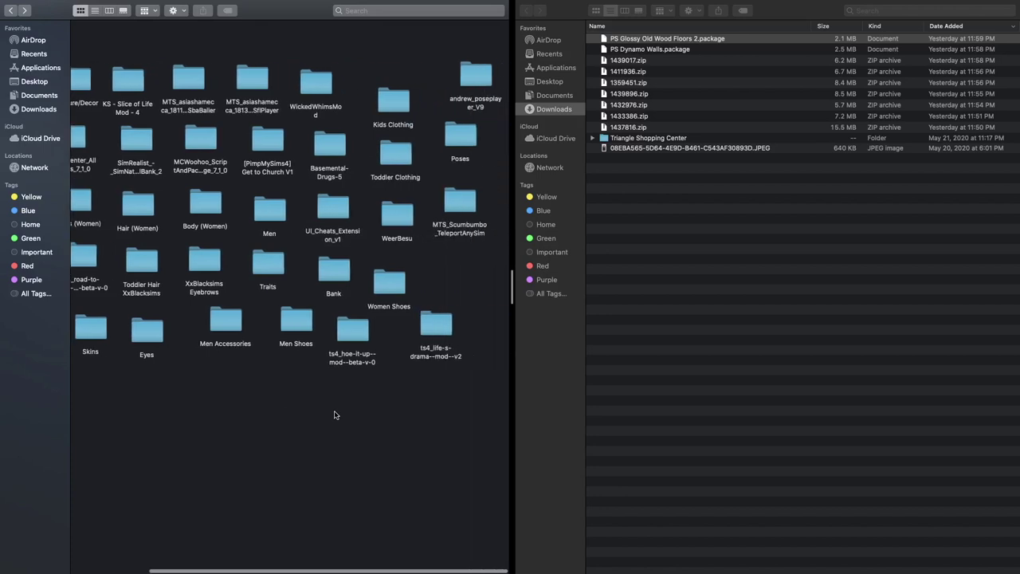
{"action": "scroll", "coordinate": [357, 412], "scroll_direction": "left", "scroll_amount": 2}
{"action": "scroll", "coordinate": [357, 412], "scroll_direction": "right", "scroll_amount": 2}
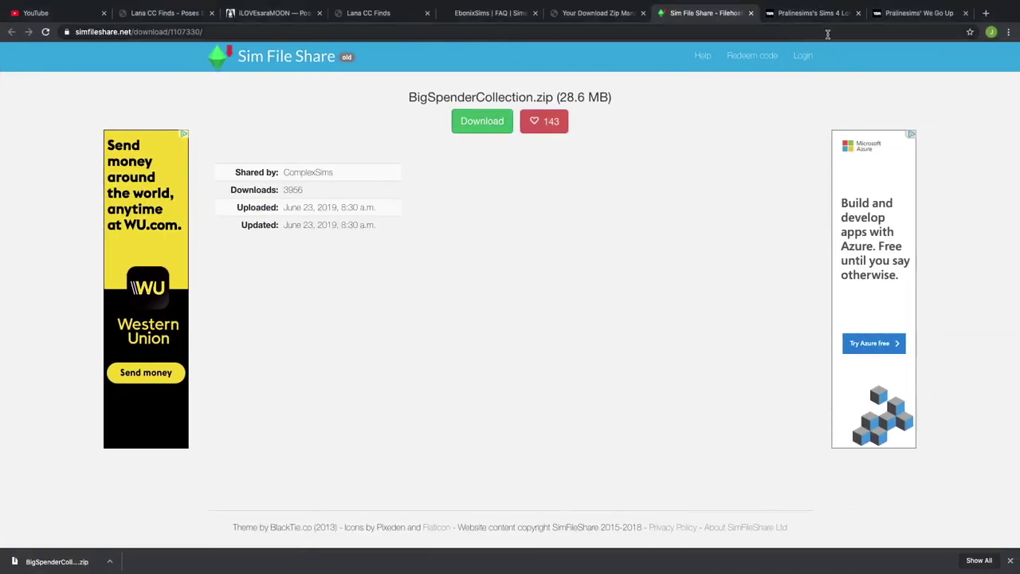
Step: Close the Sim File Share and download-manager tabs, browse Pralinesims lots, and glance at EbonixSims
{"action": "left_click", "coordinate": [750, 15]}
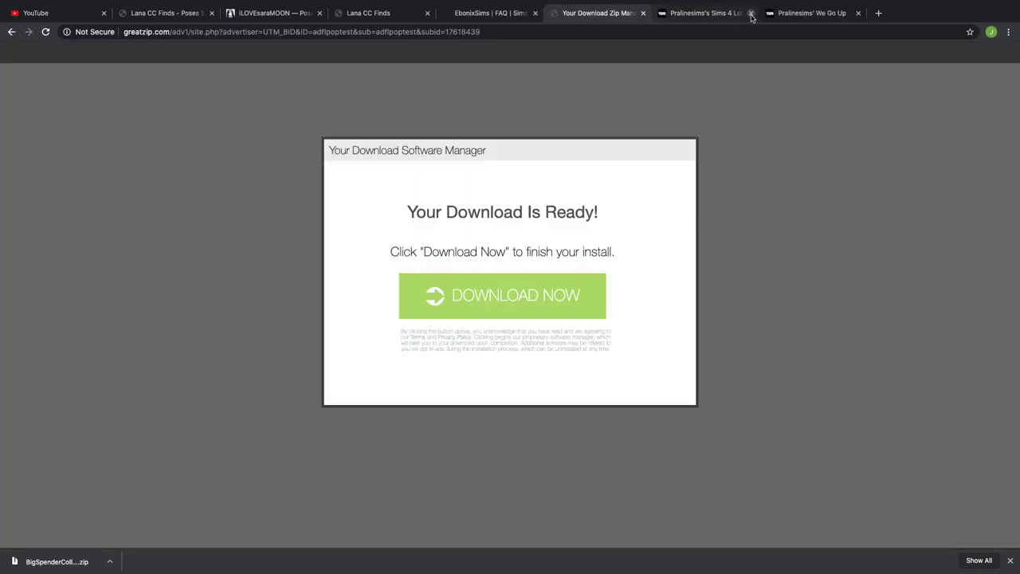
{"action": "left_click", "coordinate": [643, 13]}
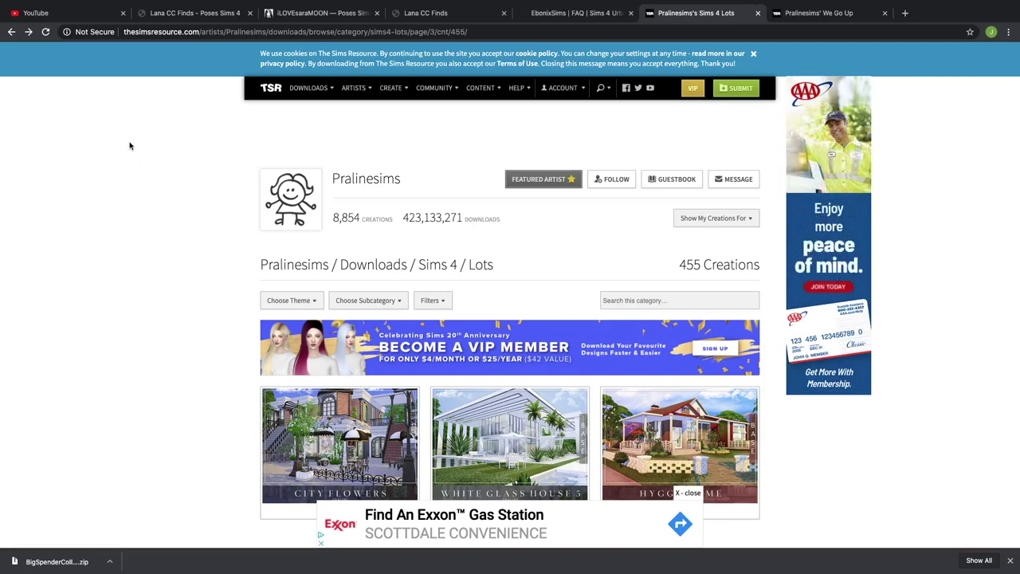
{"action": "mouse_move", "coordinate": [319, 92]}
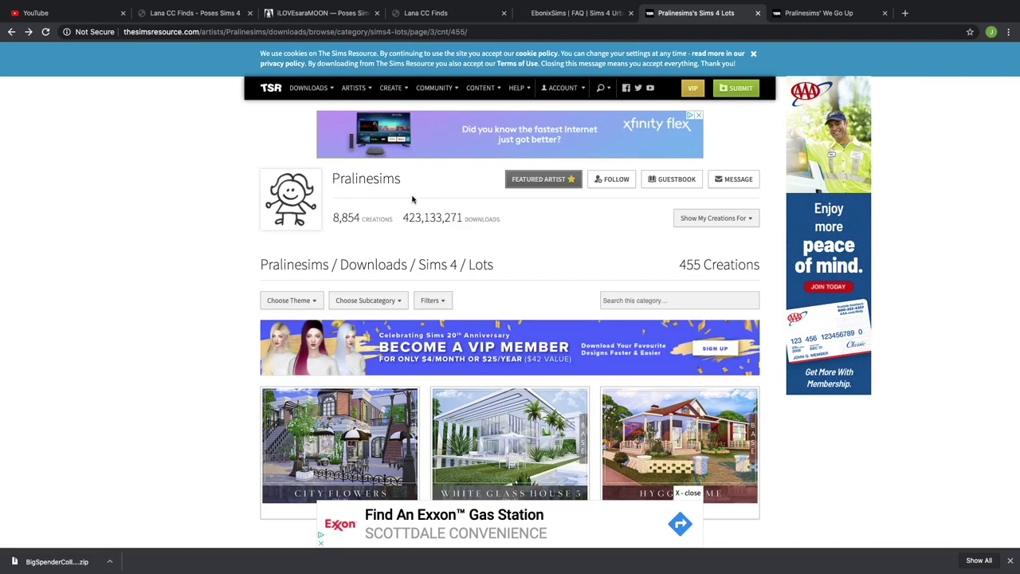
{"action": "scroll", "coordinate": [216, 271], "scroll_direction": "down", "scroll_amount": 4}
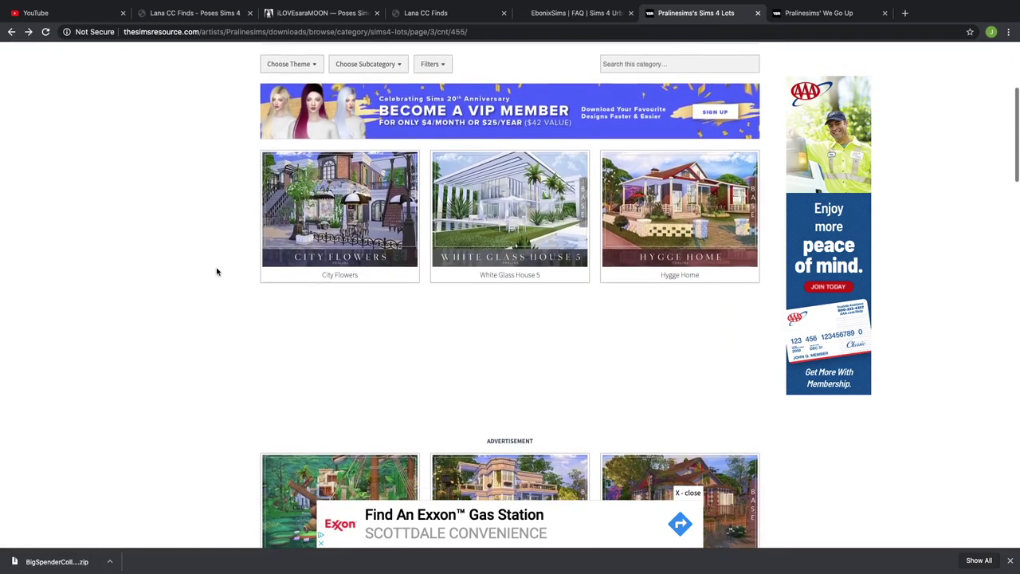
{"action": "scroll", "coordinate": [216, 272], "scroll_direction": "down", "scroll_amount": 6}
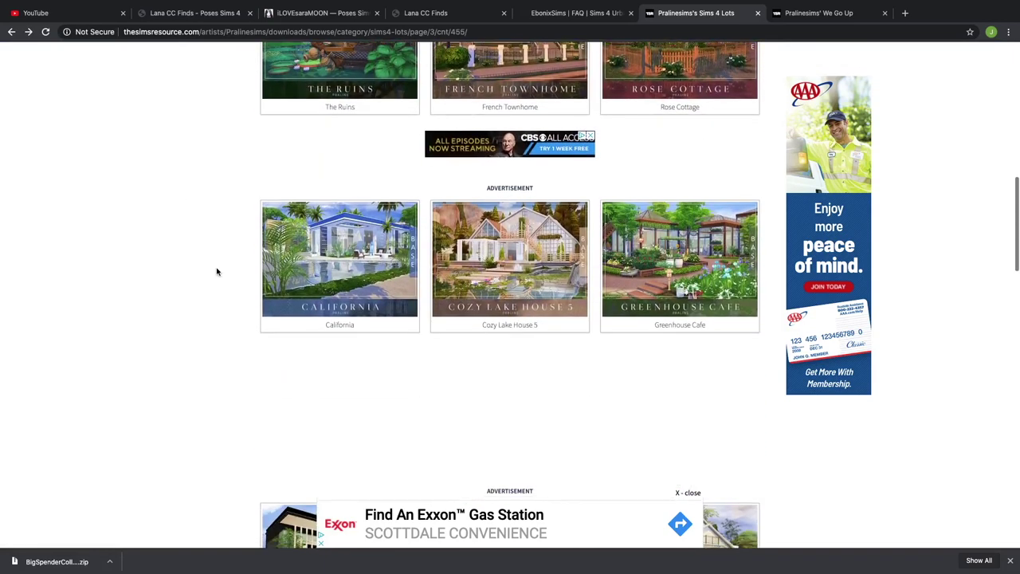
{"action": "scroll", "coordinate": [216, 272], "scroll_direction": "up", "scroll_amount": 10}
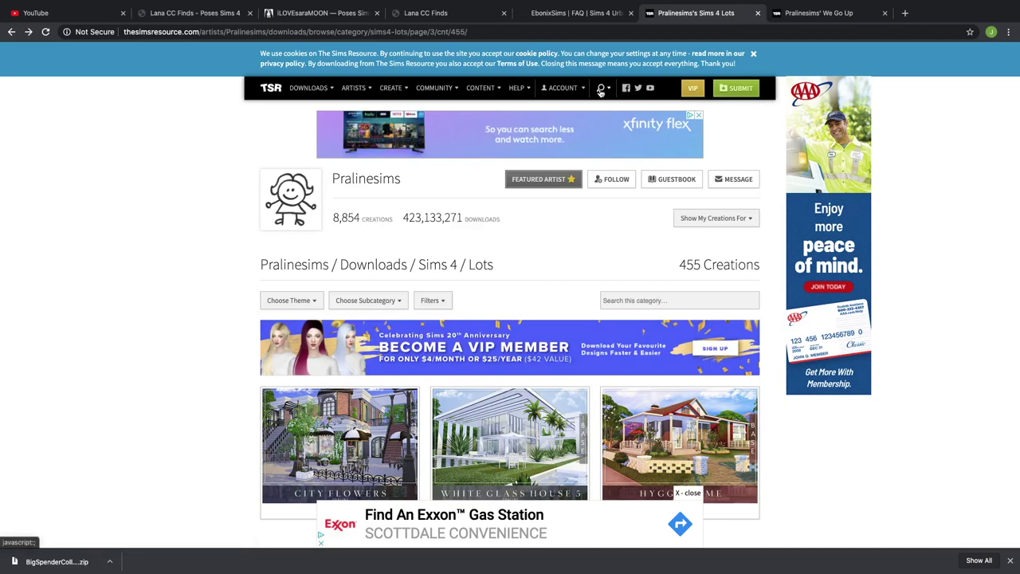
{"action": "left_click", "coordinate": [579, 15]}
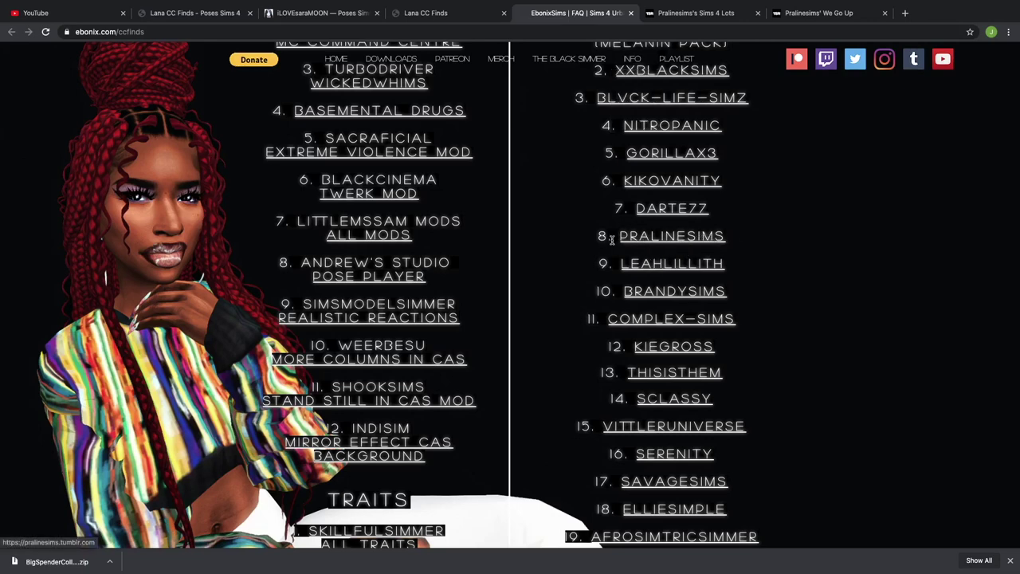
{"action": "left_click", "coordinate": [690, 14]}
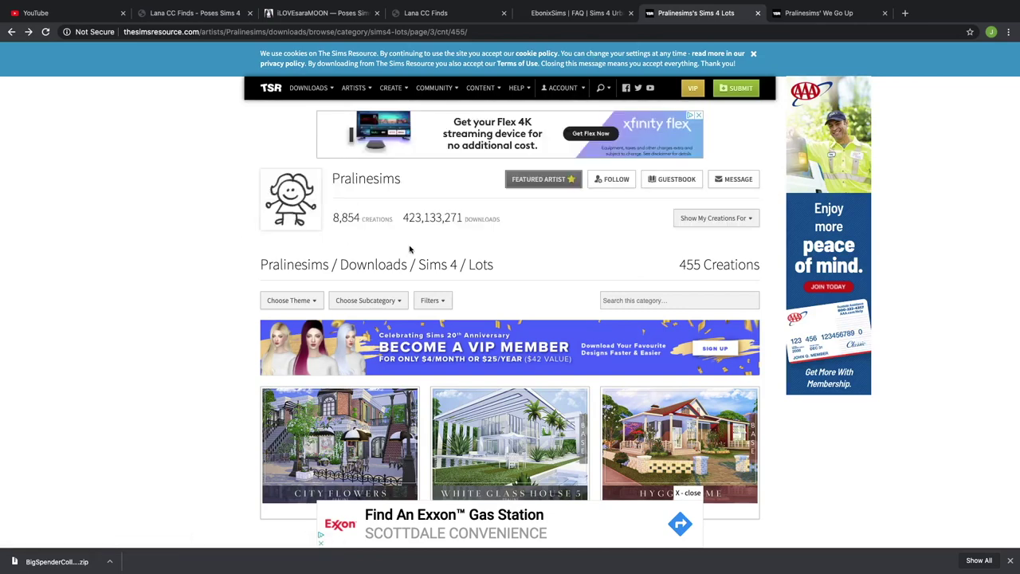
Step: Check the lot subcategory dropdown, then scroll Pralinesims' listing down to the We Go Up lot
{"action": "left_click", "coordinate": [603, 88]}
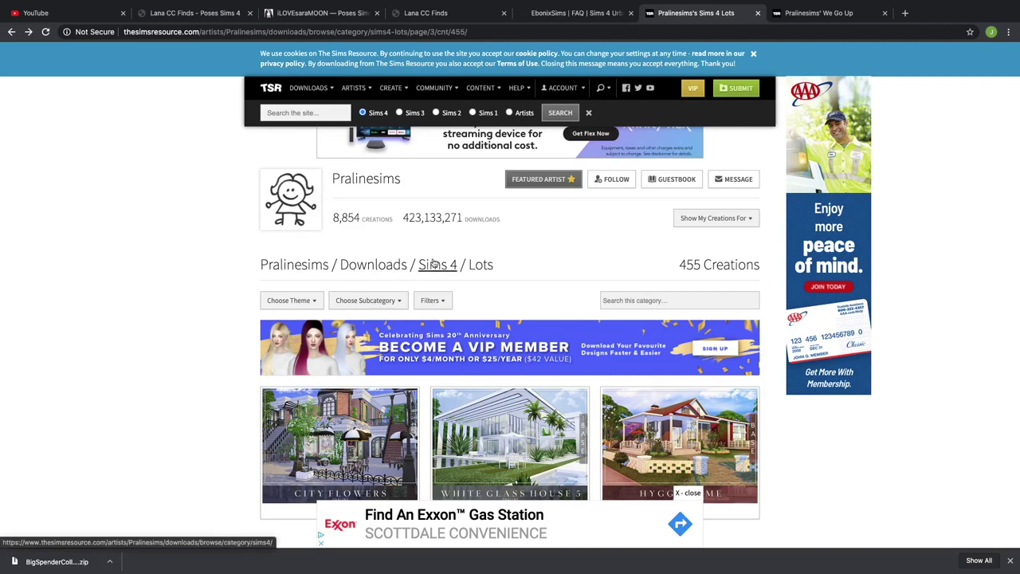
{"action": "left_click", "coordinate": [387, 306]}
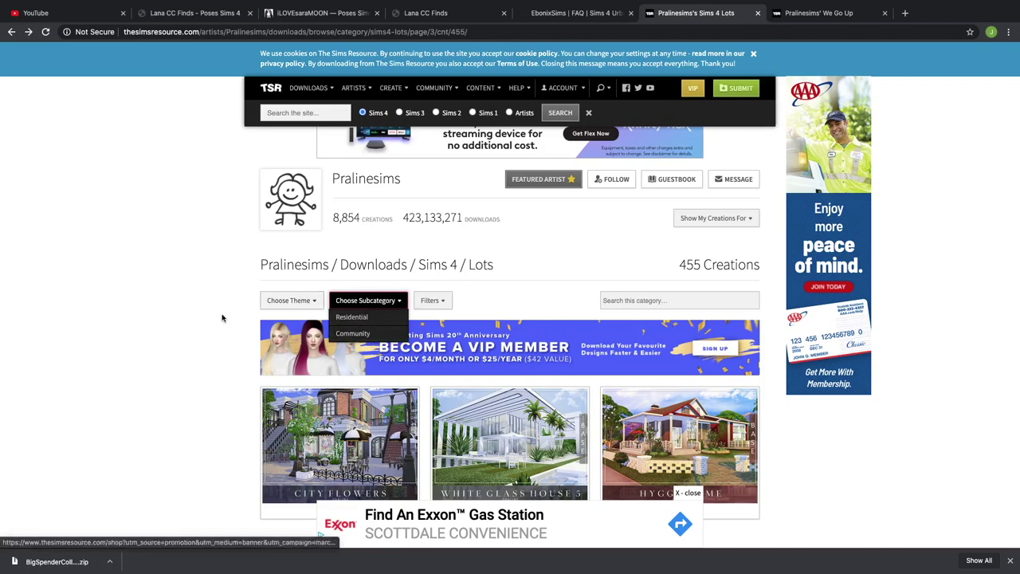
{"action": "left_click", "coordinate": [374, 300]}
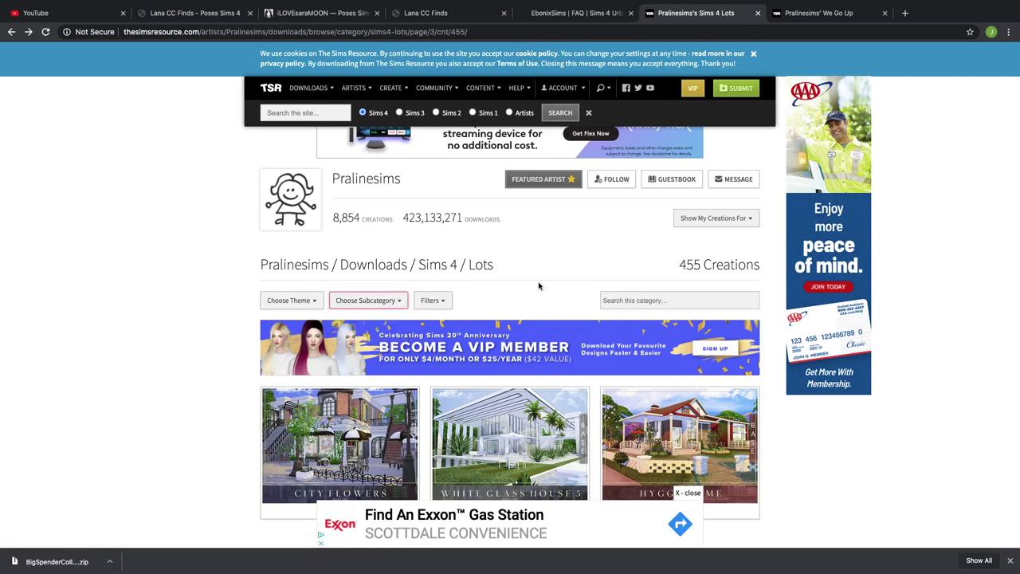
{"action": "scroll", "coordinate": [537, 285], "scroll_direction": "down", "scroll_amount": 3}
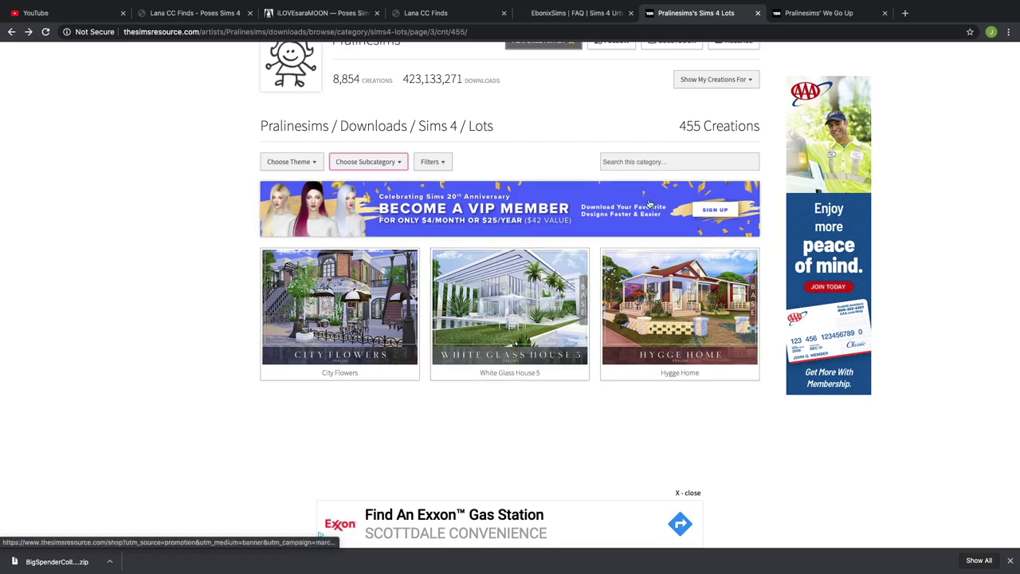
{"action": "scroll", "coordinate": [181, 184], "scroll_direction": "down", "scroll_amount": 7}
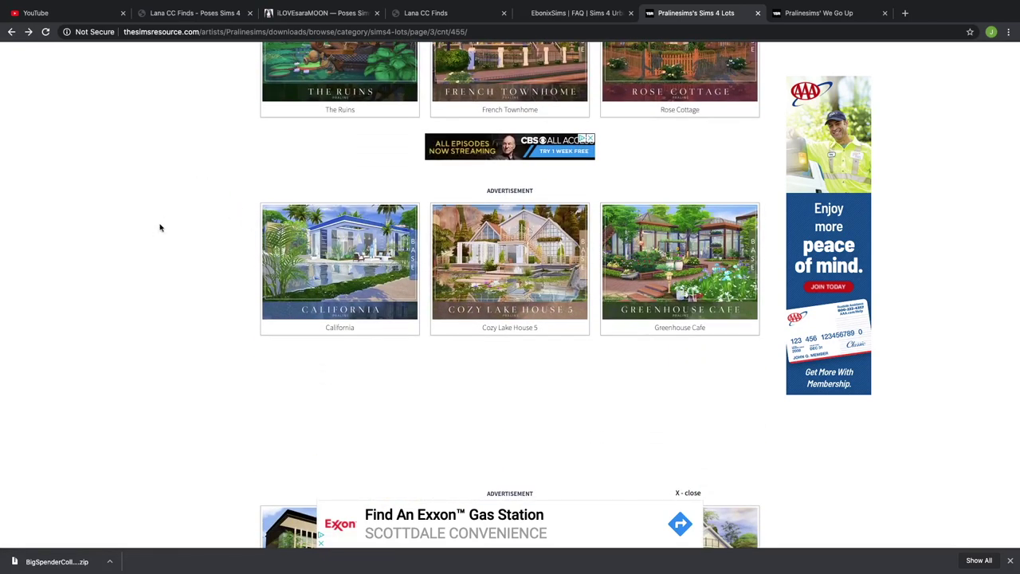
{"action": "scroll", "coordinate": [182, 211], "scroll_direction": "down", "scroll_amount": 3}
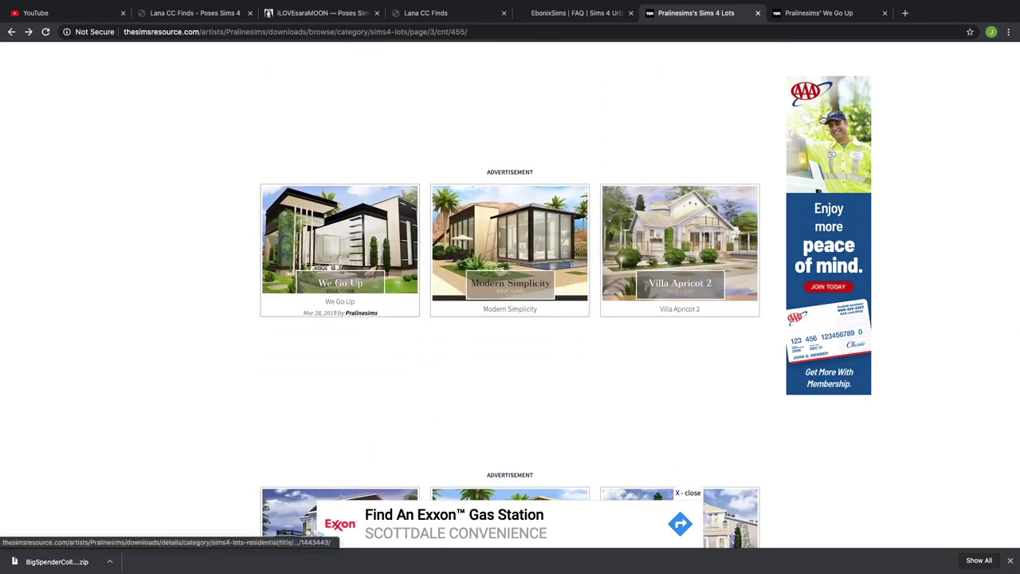
Step: Close the Pralinesims' Sims 4 Lots tab and enlarge the first We Go Up preview image
{"action": "left_click", "coordinate": [757, 13]}
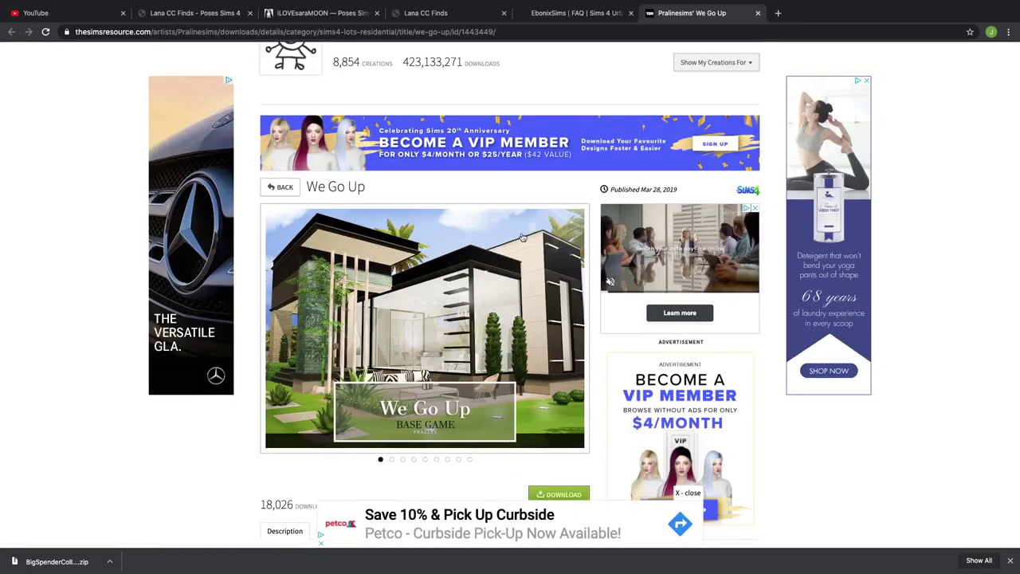
{"action": "scroll", "coordinate": [450, 310], "scroll_direction": "down", "scroll_amount": 2}
{"action": "scroll", "coordinate": [450, 310], "scroll_direction": "up", "scroll_amount": 1}
{"action": "scroll", "coordinate": [450, 311], "scroll_direction": "up", "scroll_amount": 1}
{"action": "left_click", "coordinate": [450, 311]}
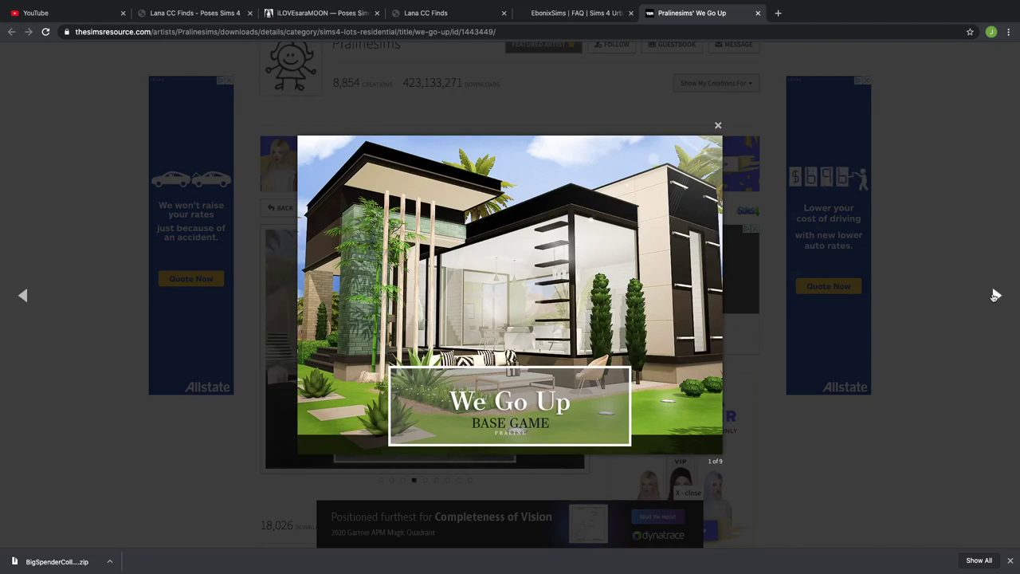
Step: Page the We Go Up gallery through all nine images to the bathroom picture, then close it
{"action": "left_click", "coordinate": [994, 296]}
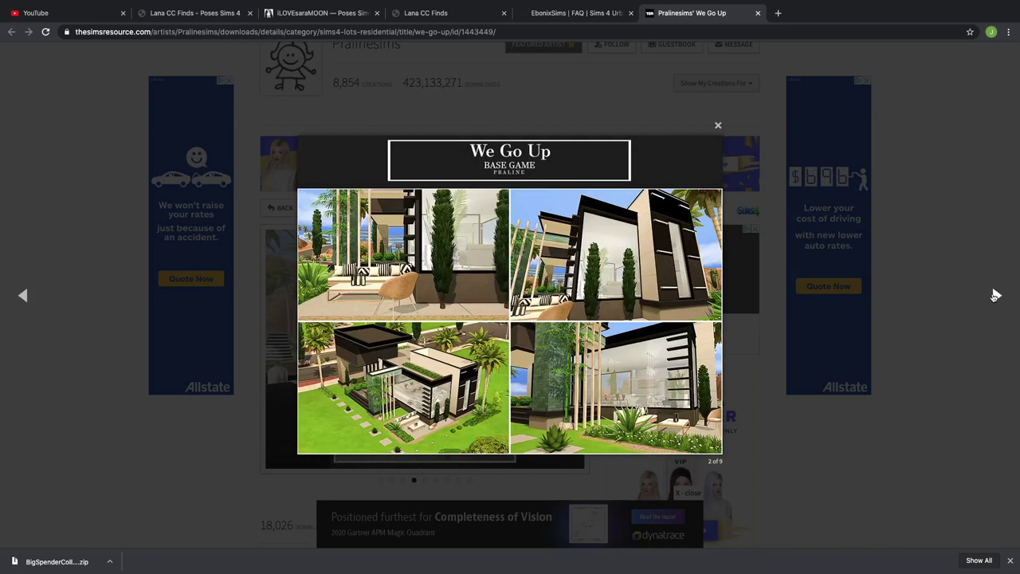
{"action": "left_click", "coordinate": [994, 295]}
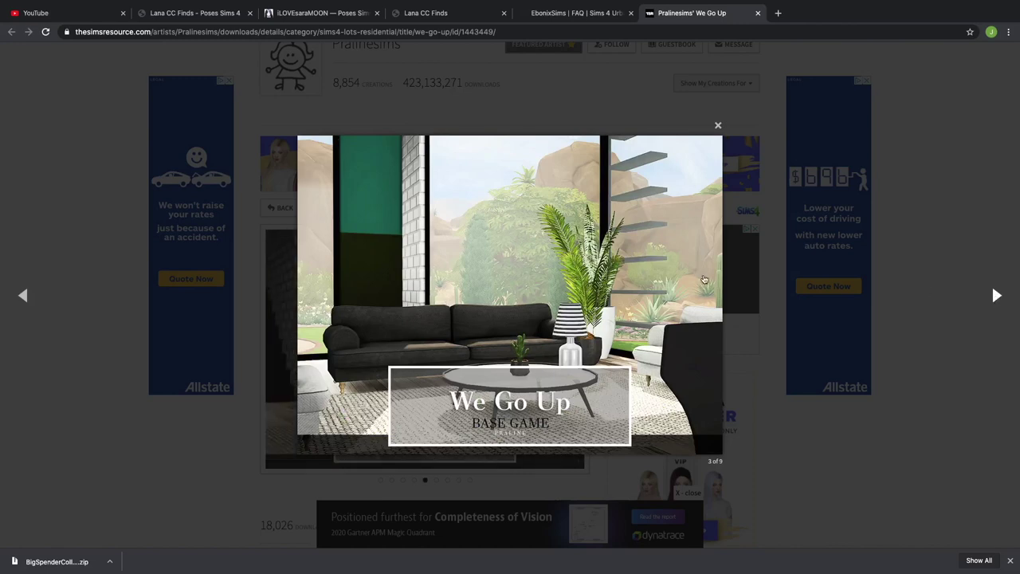
{"action": "left_click", "coordinate": [995, 296]}
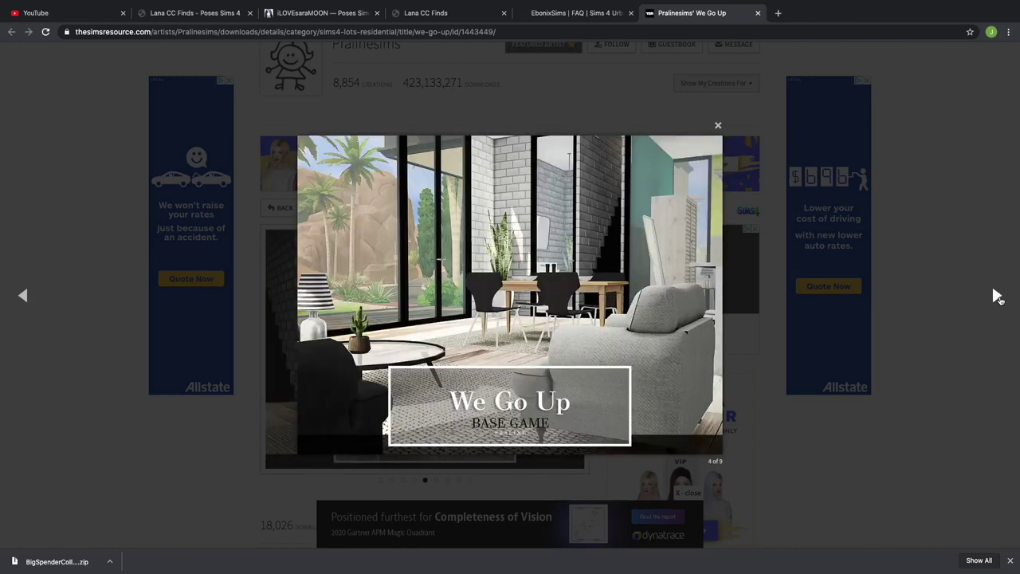
{"action": "left_click", "coordinate": [995, 296]}
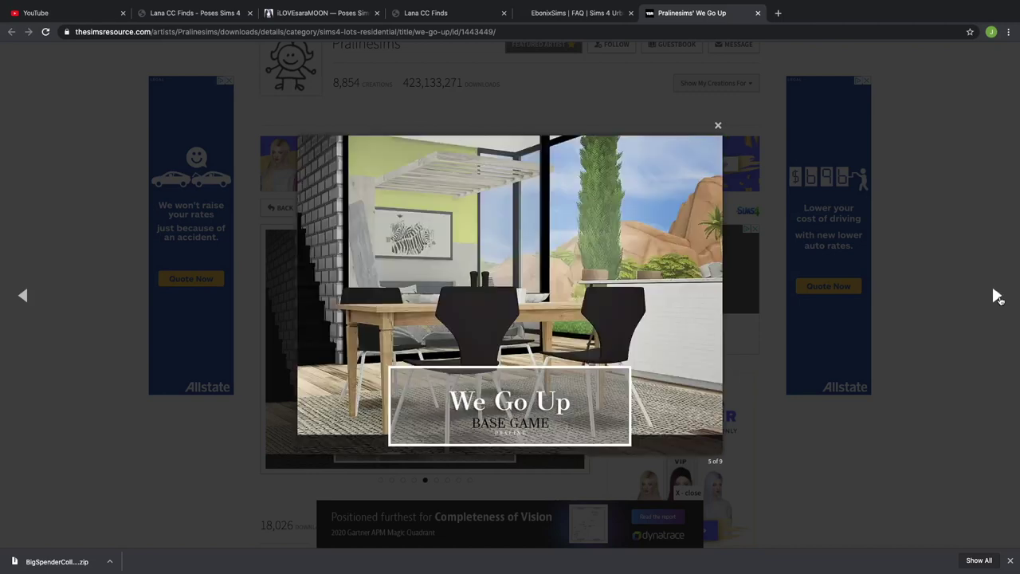
{"action": "left_click", "coordinate": [995, 296]}
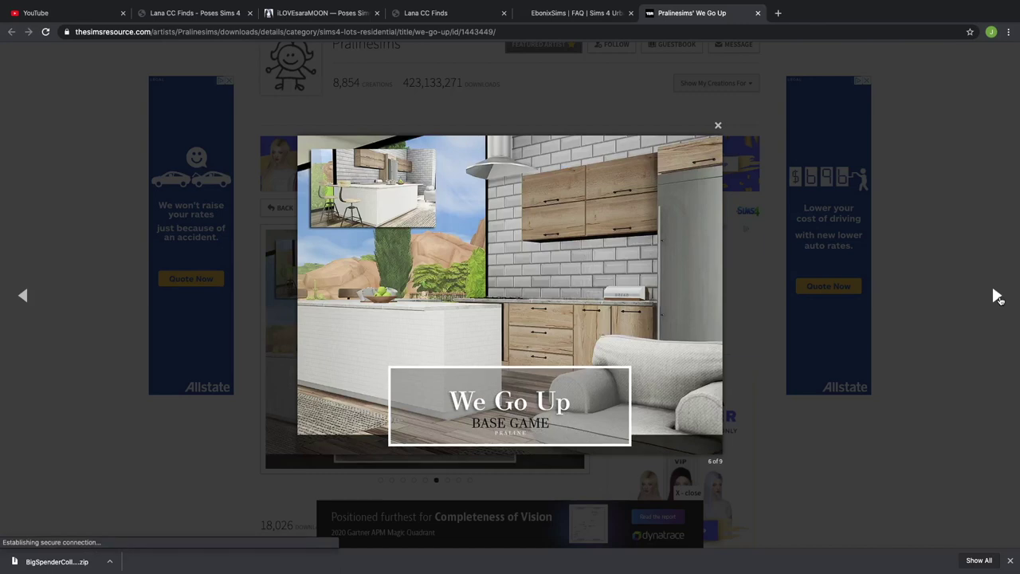
{"action": "left_click", "coordinate": [995, 296]}
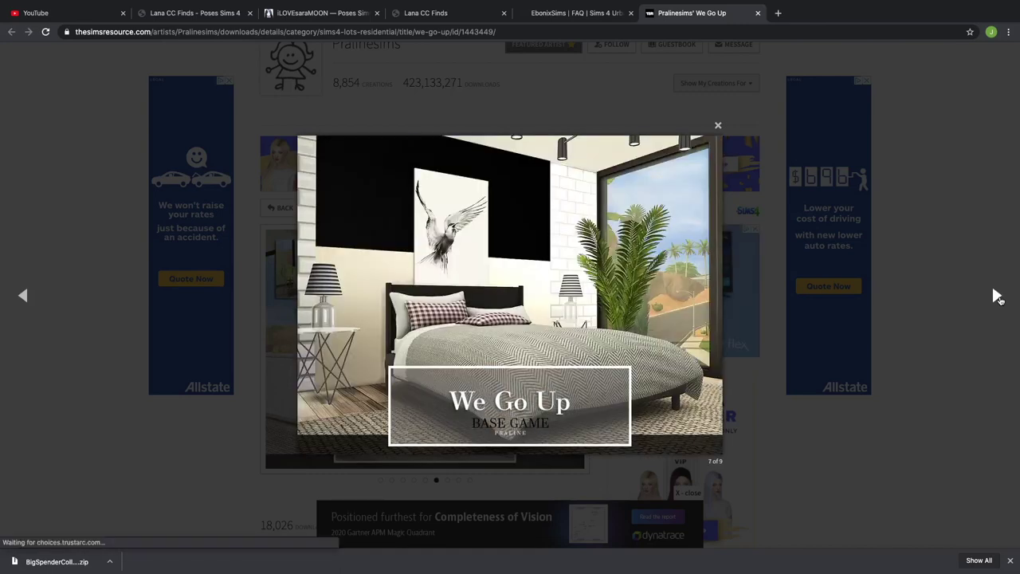
{"action": "left_click", "coordinate": [996, 296]}
{"action": "left_click", "coordinate": [995, 297]}
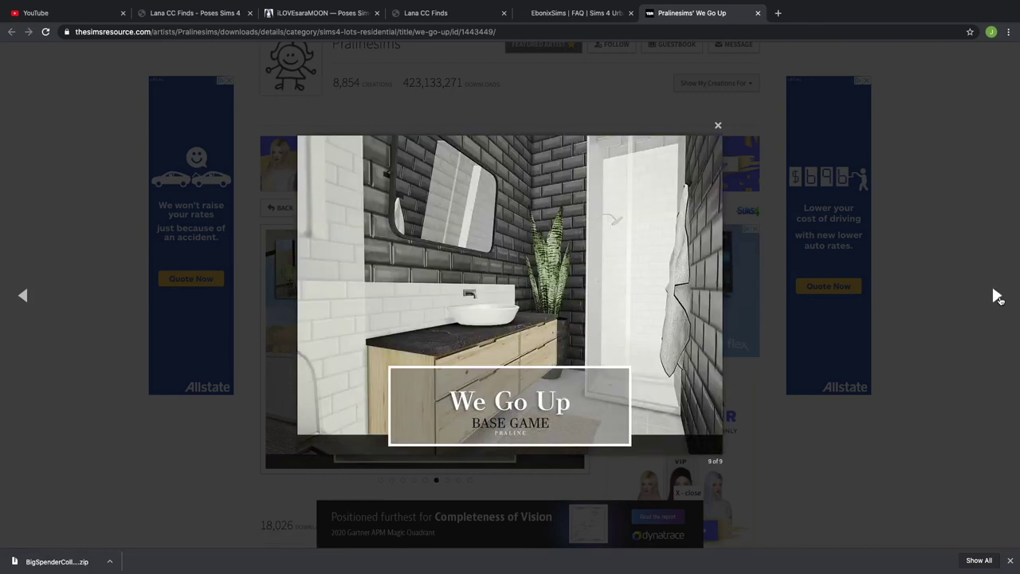
{"action": "left_click", "coordinate": [717, 125]}
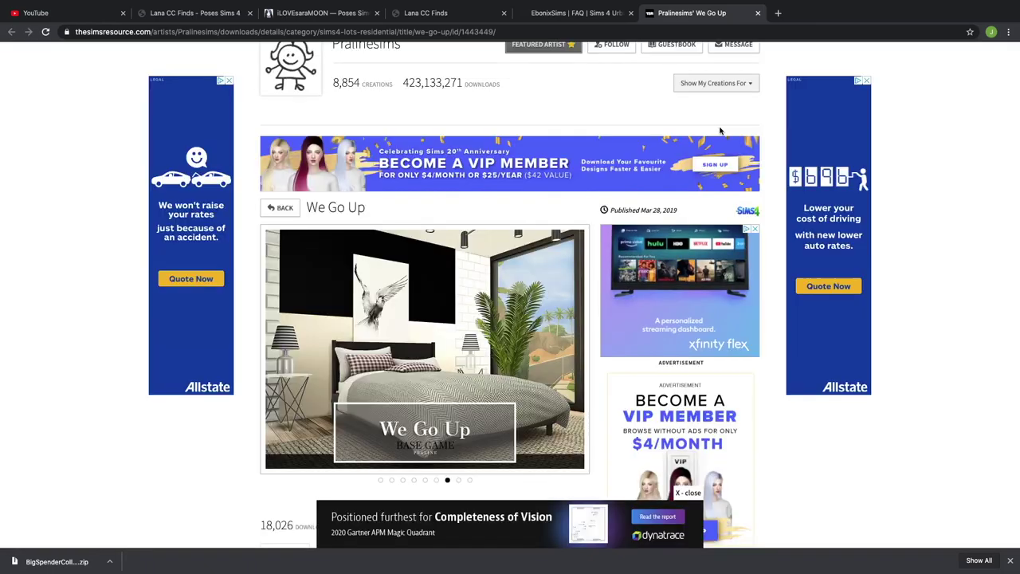
{"action": "scroll", "coordinate": [391, 340], "scroll_direction": "down", "scroll_amount": 4}
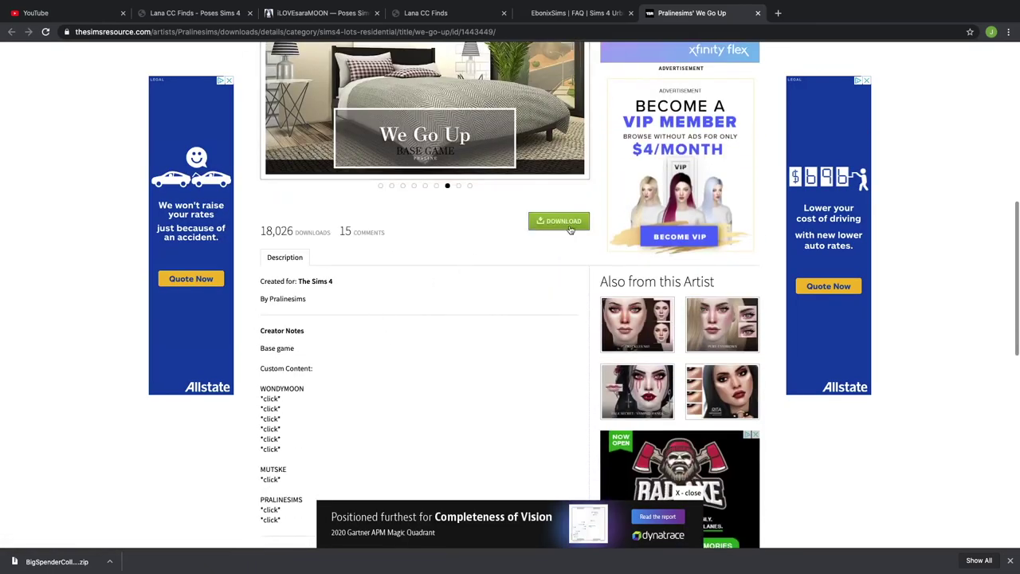
Step: Download We Go Up.zip (393 KB) and go back to the lot's listing page
{"action": "left_click", "coordinate": [569, 225]}
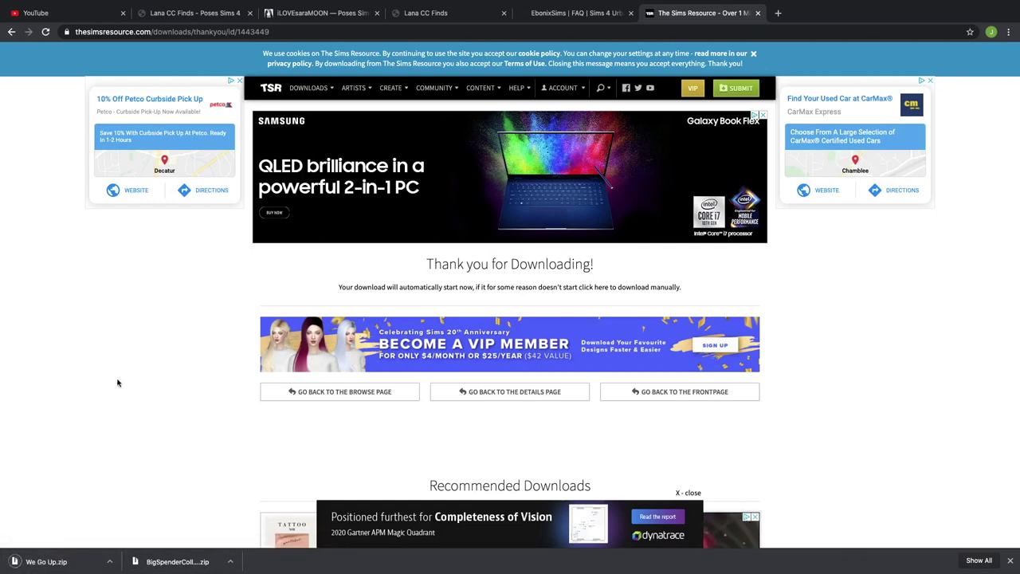
{"action": "left_click", "coordinate": [11, 31]}
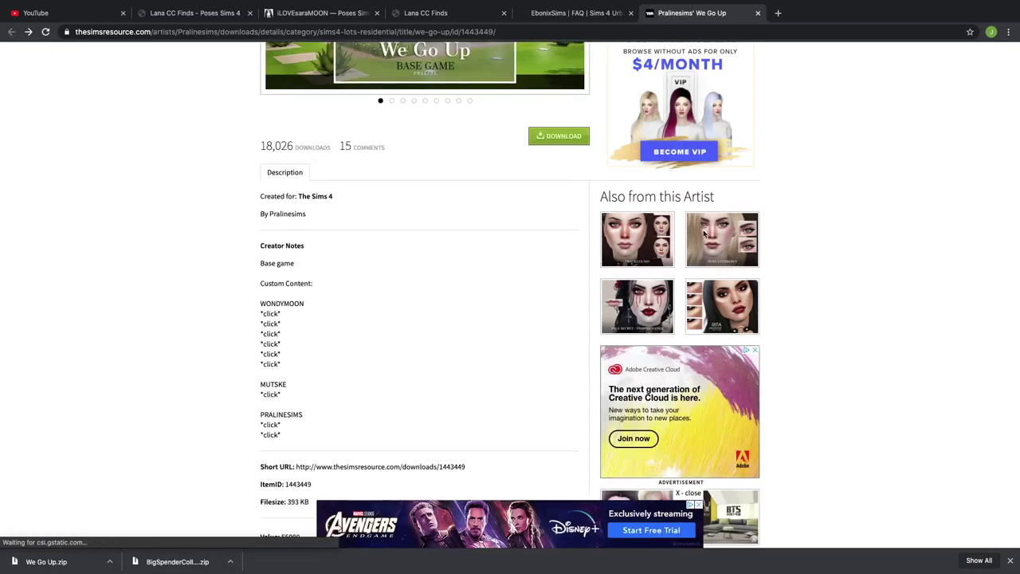
Step: Dismiss the side ad and open wondymoon's first required item link in the Creator Notes
{"action": "scroll", "coordinate": [206, 269], "scroll_direction": "down", "scroll_amount": 1}
{"action": "scroll", "coordinate": [206, 269], "scroll_direction": "down", "scroll_amount": 1}
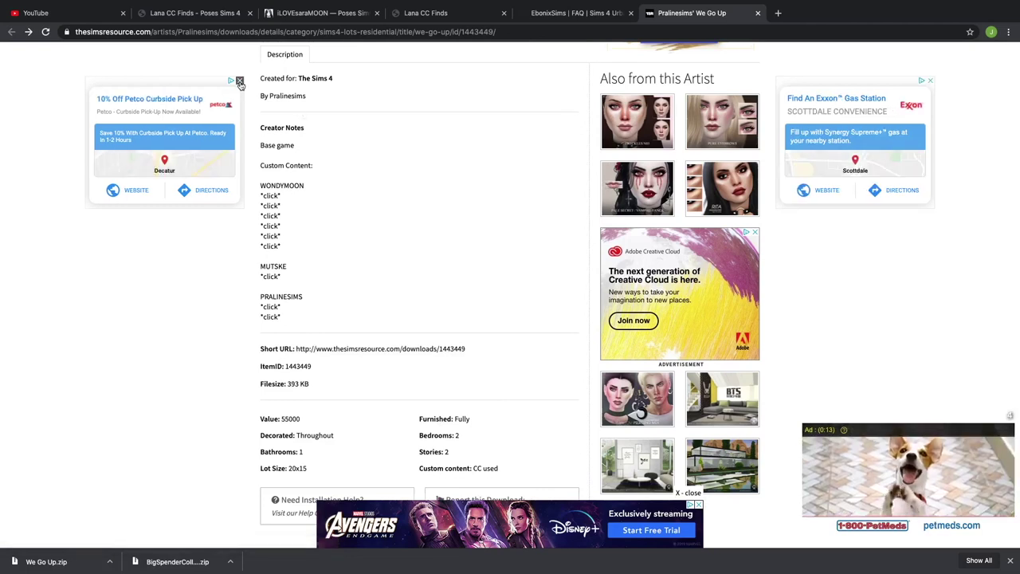
{"action": "left_click", "coordinate": [239, 80]}
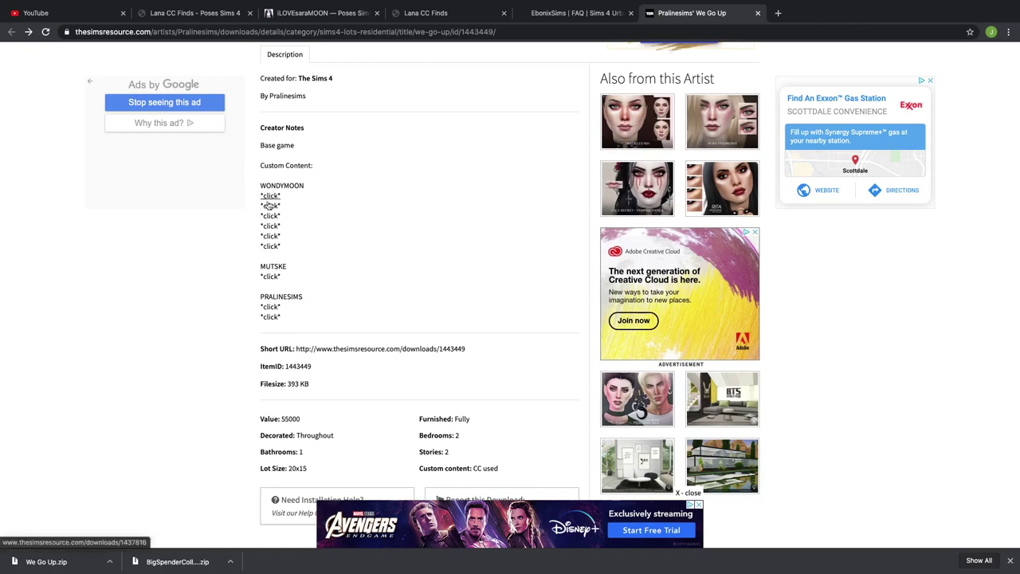
{"action": "scroll", "coordinate": [338, 240], "scroll_direction": "up", "scroll_amount": 1}
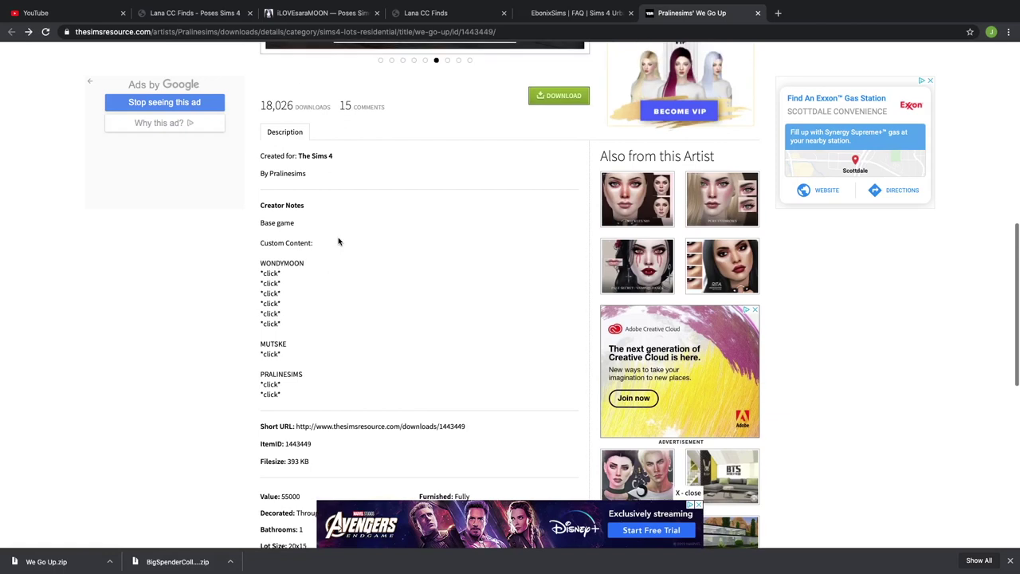
{"action": "left_click", "coordinate": [271, 275]}
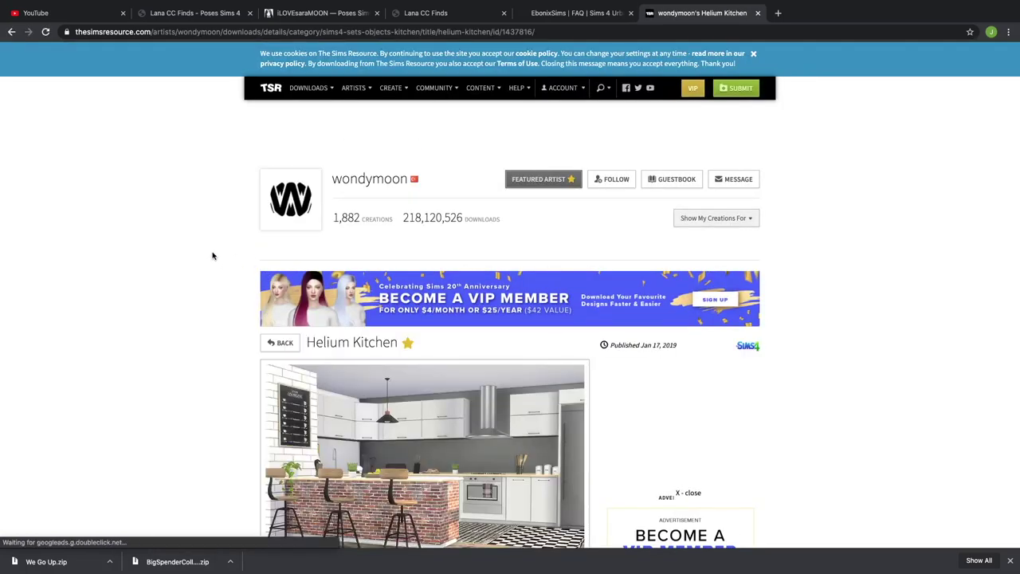
Step: Scroll through the 10-creation Helium Kitchen set, then return to the We Go Up page
{"action": "scroll", "coordinate": [212, 255], "scroll_direction": "down", "scroll_amount": 5}
{"action": "scroll", "coordinate": [212, 255], "scroll_direction": "down", "scroll_amount": 2}
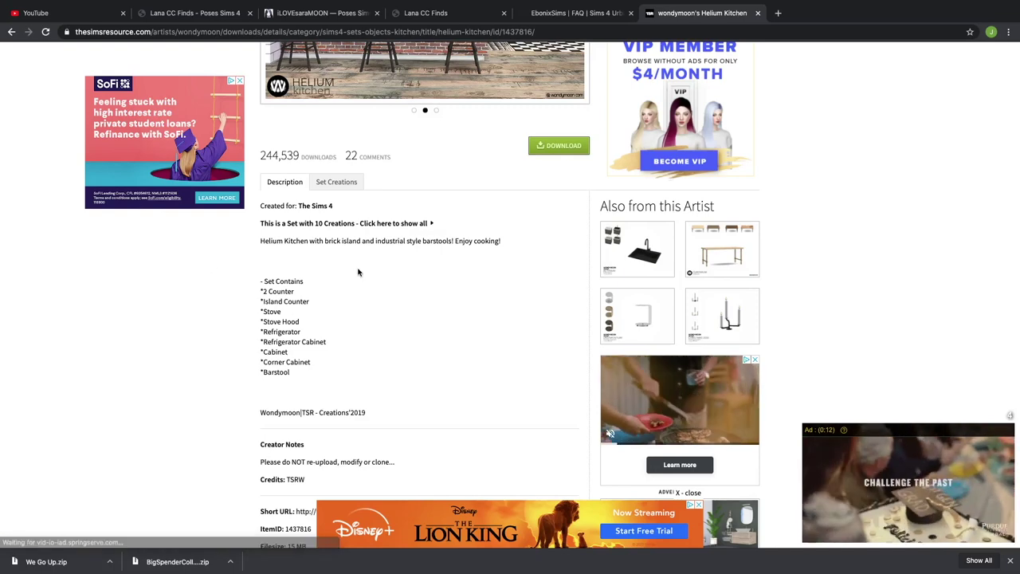
{"action": "scroll", "coordinate": [358, 271], "scroll_direction": "up", "scroll_amount": 5}
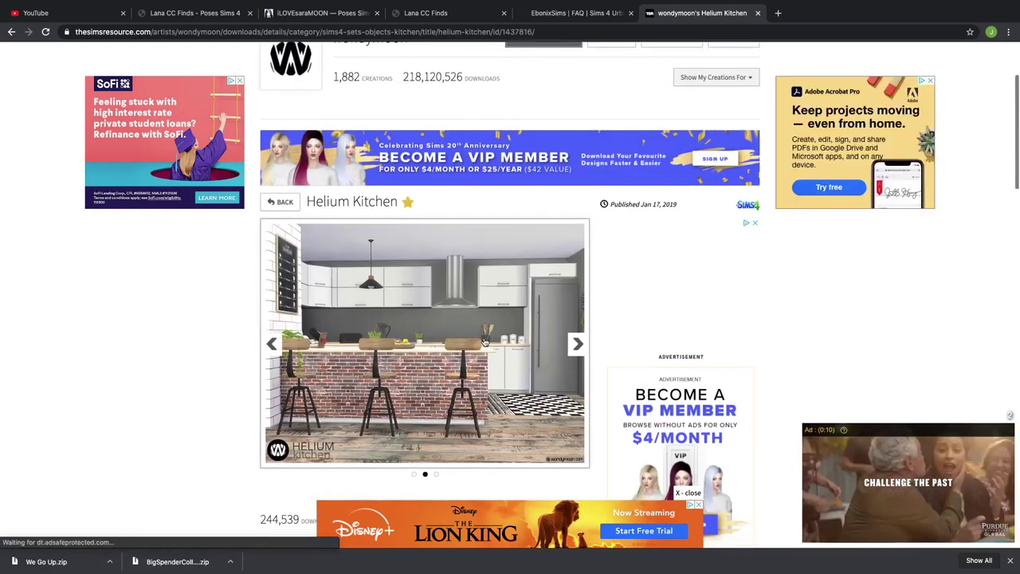
{"action": "scroll", "coordinate": [533, 380], "scroll_direction": "down", "scroll_amount": 2}
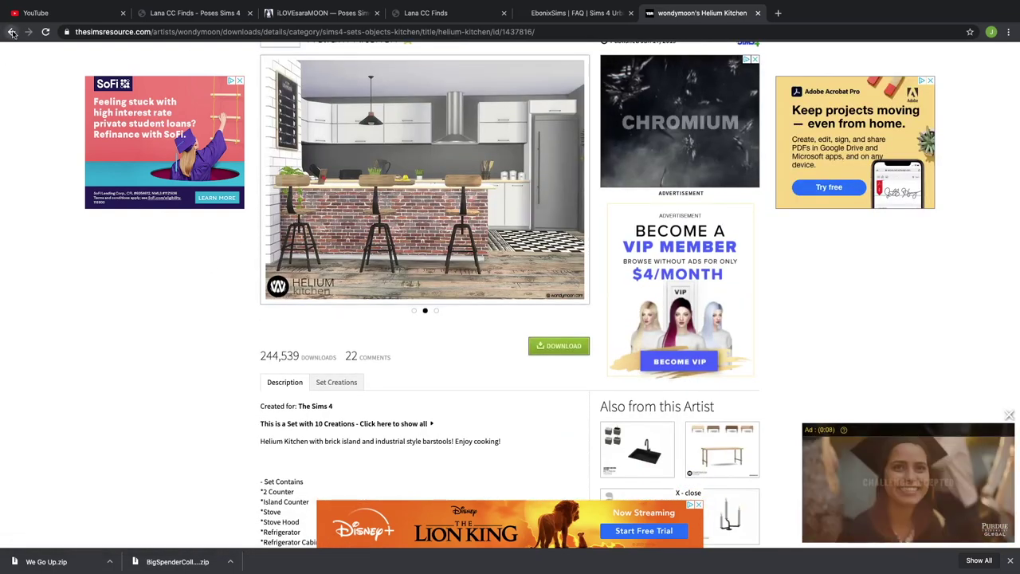
{"action": "left_click", "coordinate": [12, 32]}
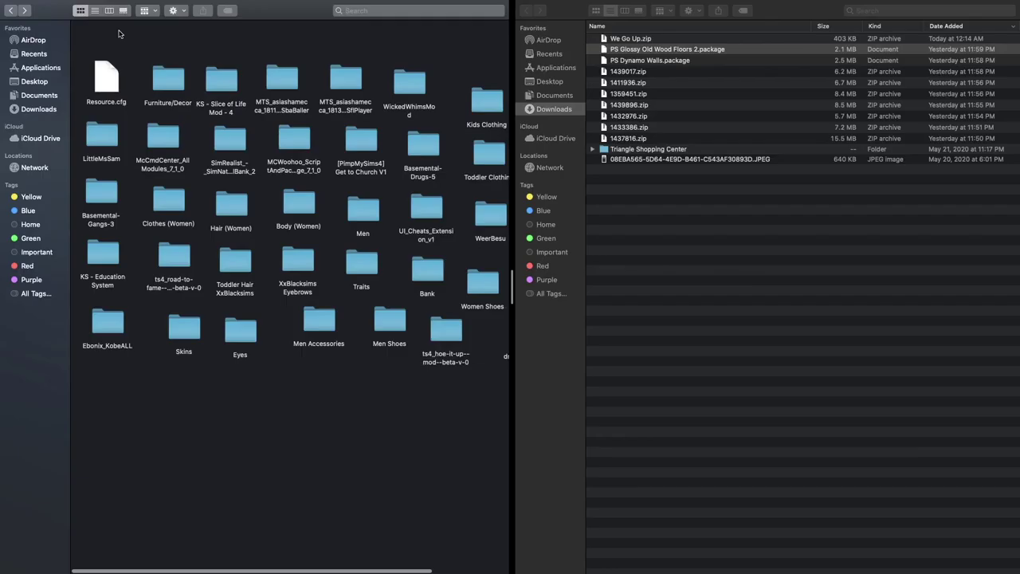
Step: Move the left Finder window up out of Mods and into The Sims 4 > Tray
{"action": "left_click", "coordinate": [12, 10]}
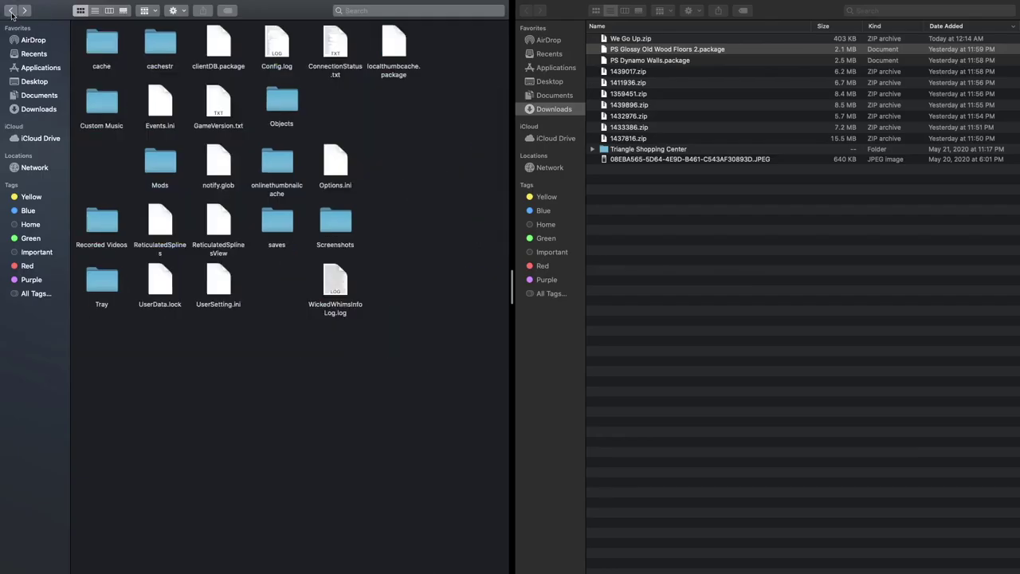
{"action": "left_click", "coordinate": [11, 10]}
{"action": "left_click", "coordinate": [96, 47]}
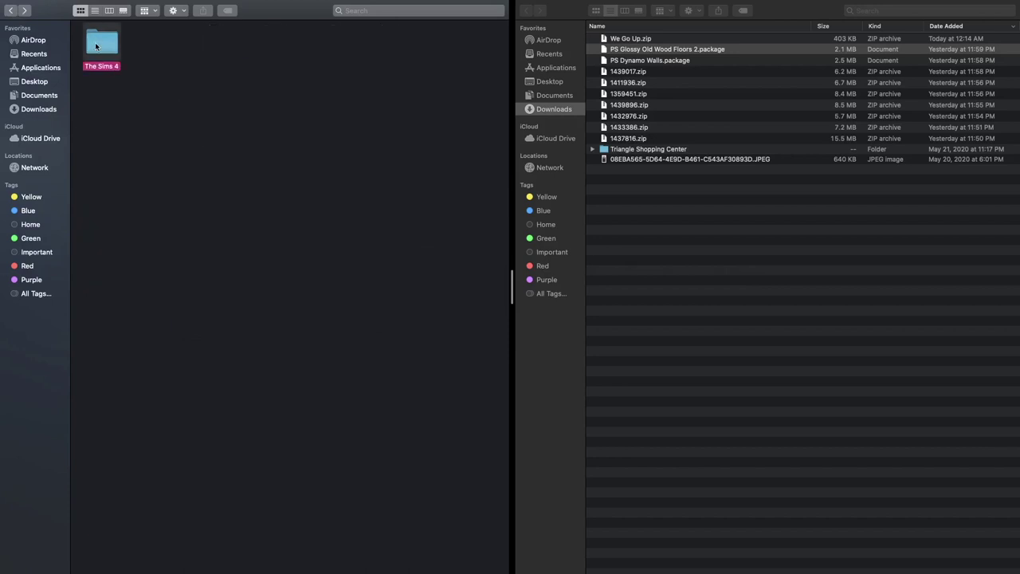
{"action": "double_click", "coordinate": [96, 46]}
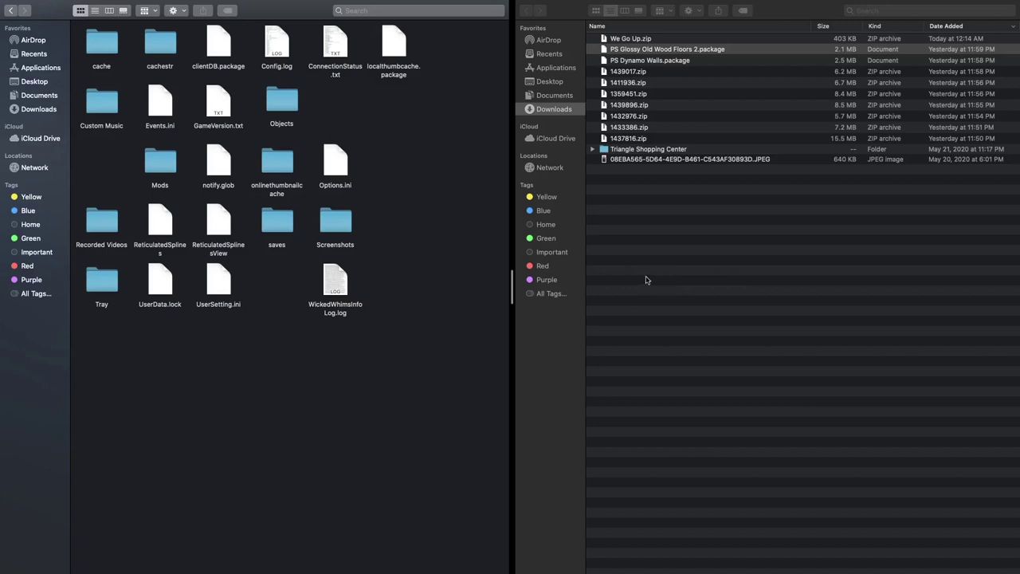
{"action": "left_click", "coordinate": [97, 283]}
{"action": "double_click", "coordinate": [96, 283]}
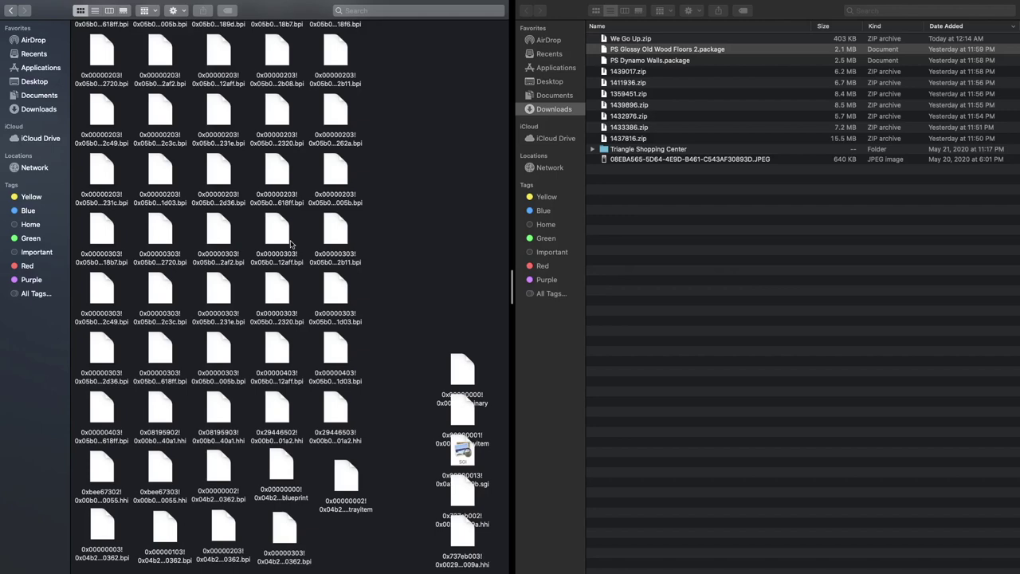
Step: Extract We Go Up.zip in Downloads and move the zip to the Trash
{"action": "left_click", "coordinate": [627, 39]}
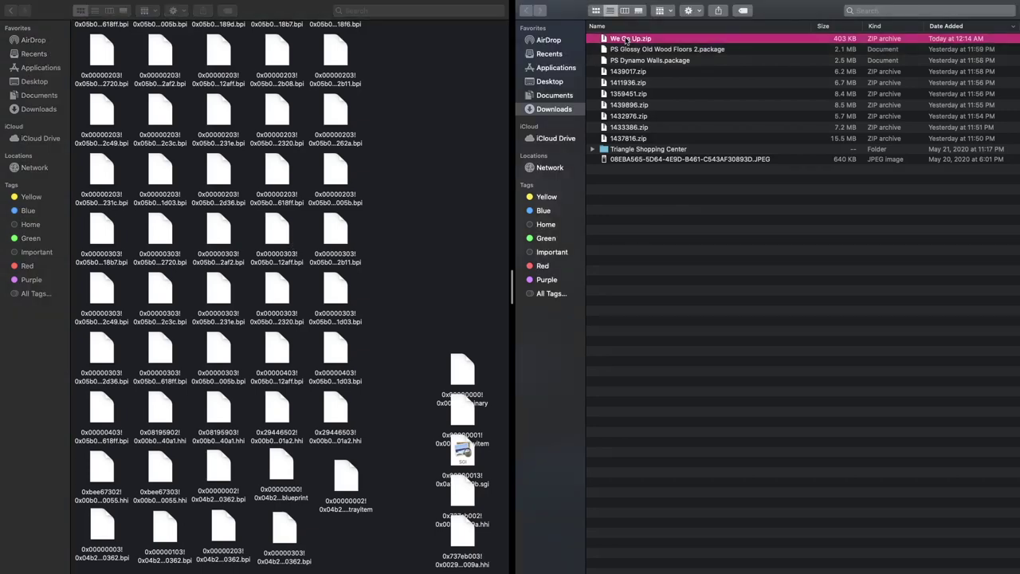
{"action": "double_click", "coordinate": [627, 39]}
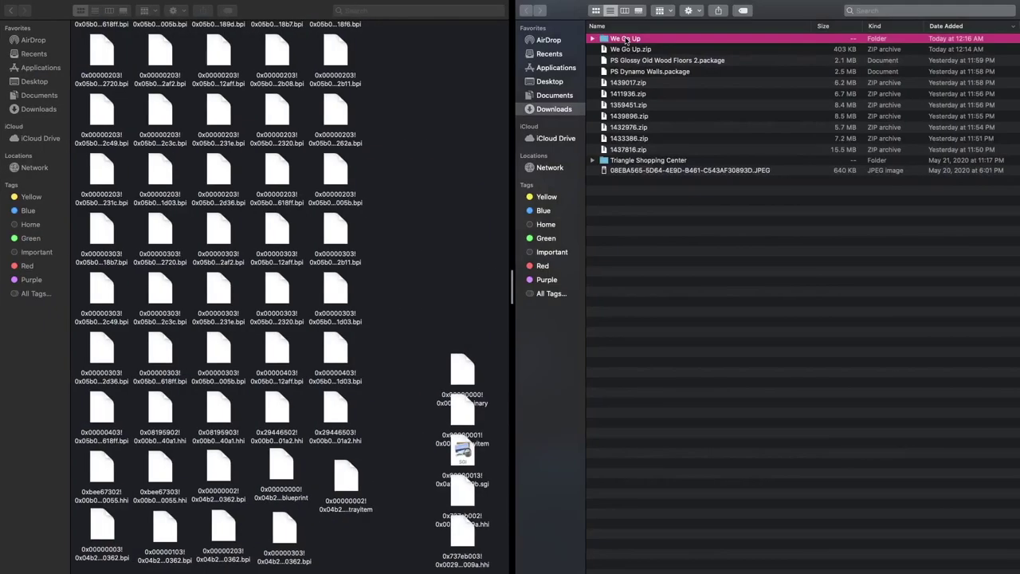
{"action": "left_click", "coordinate": [647, 49]}
{"action": "right_click", "coordinate": [647, 50]}
{"action": "left_click", "coordinate": [693, 79]}
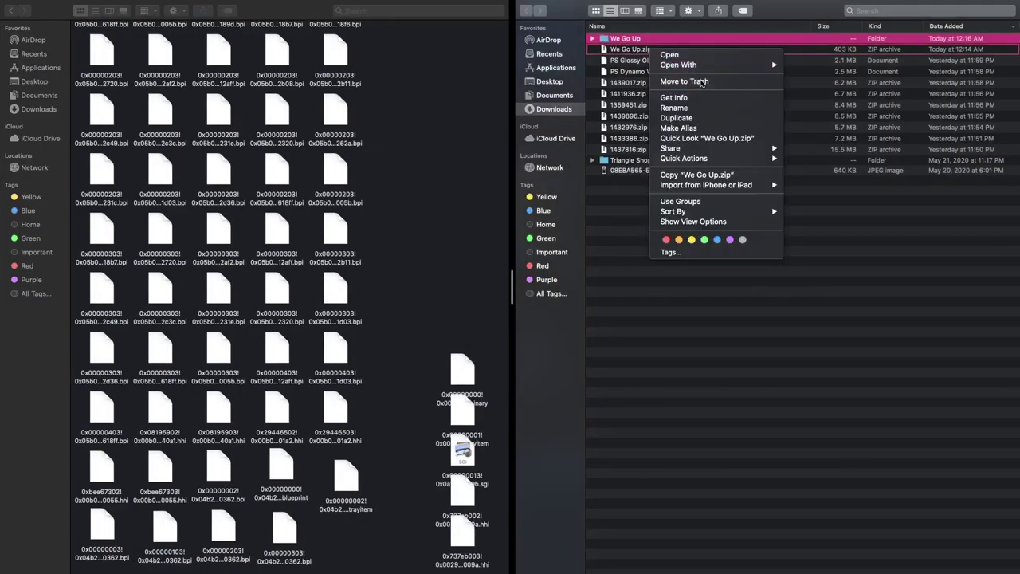
Step: Move the seven We Go Up lot files into Tray, replacing the conflicting copies
{"action": "left_click", "coordinate": [592, 39]}
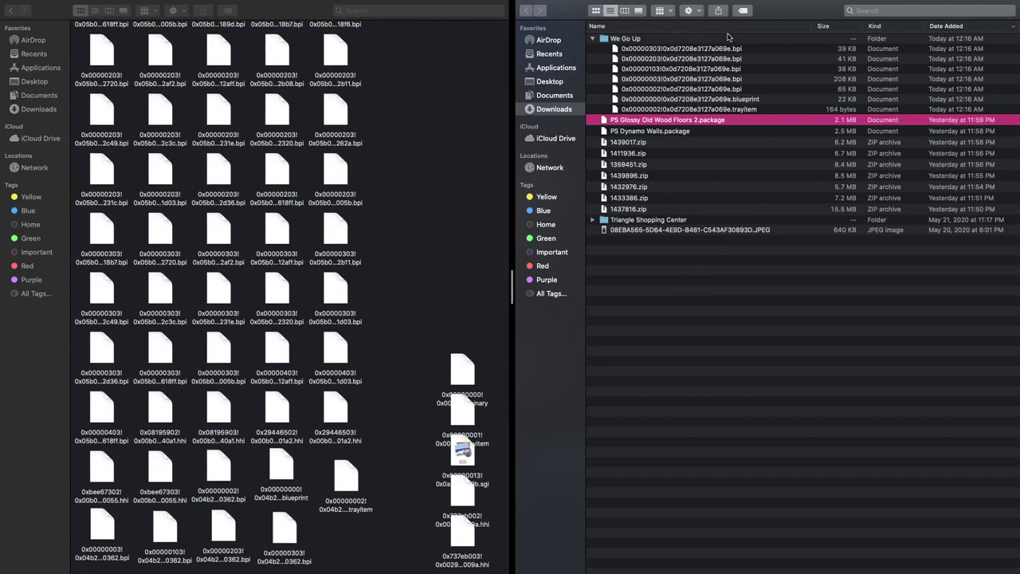
{"action": "left_click", "coordinate": [601, 50]}
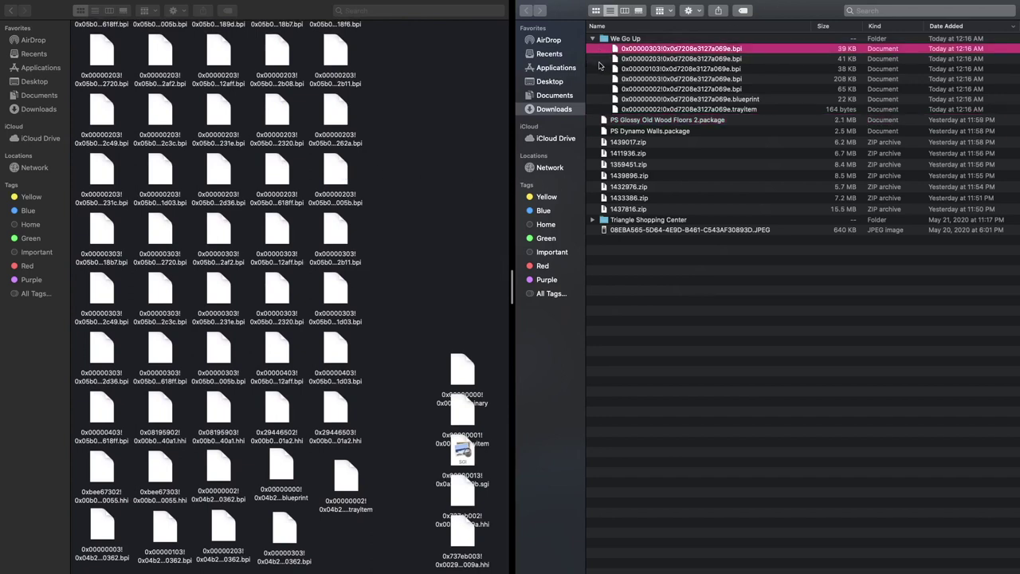
{"action": "left_click", "coordinate": [603, 110], "text": "shift"}
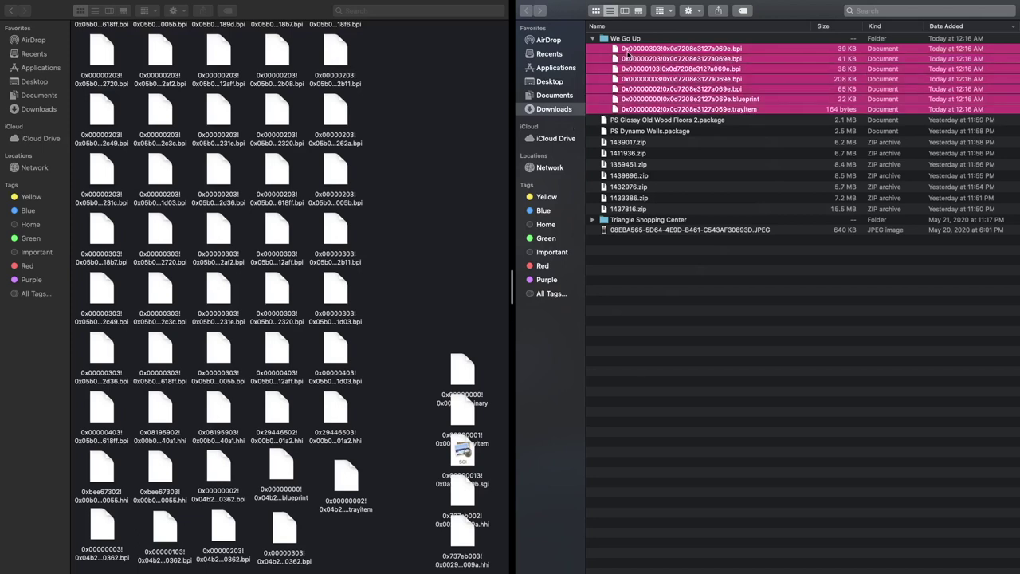
{"action": "left_click_drag", "start_coordinate": [751, 73], "coordinate": [421, 98]}
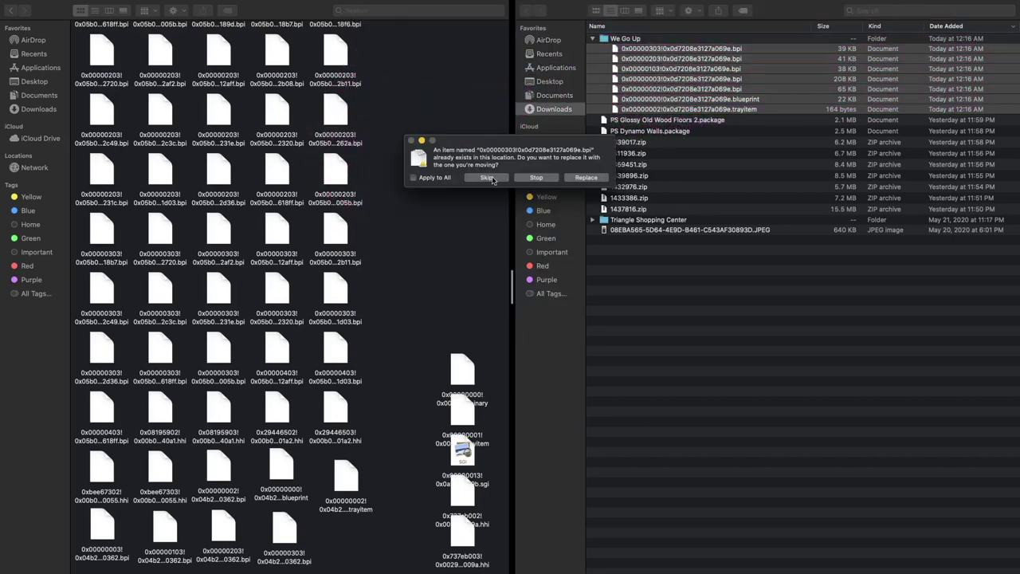
{"action": "left_click", "coordinate": [584, 178]}
{"action": "left_click", "coordinate": [584, 177]}
{"action": "left_click", "coordinate": [584, 178]}
{"action": "left_click", "coordinate": [584, 177]}
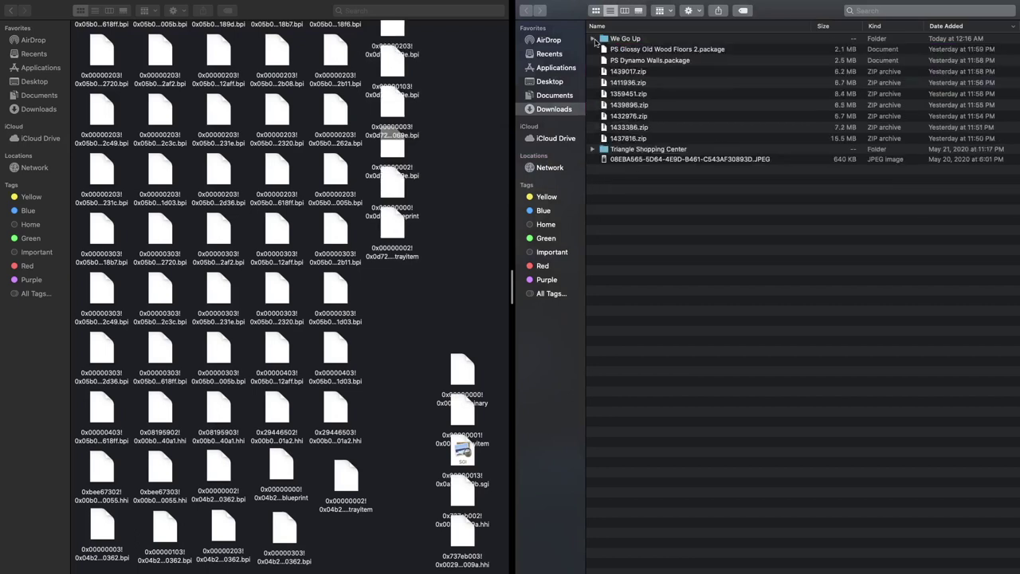
Step: Trash the emptied We Go Up folder and take the Tray window back up to The Sims 4
{"action": "right_click", "coordinate": [613, 41]}
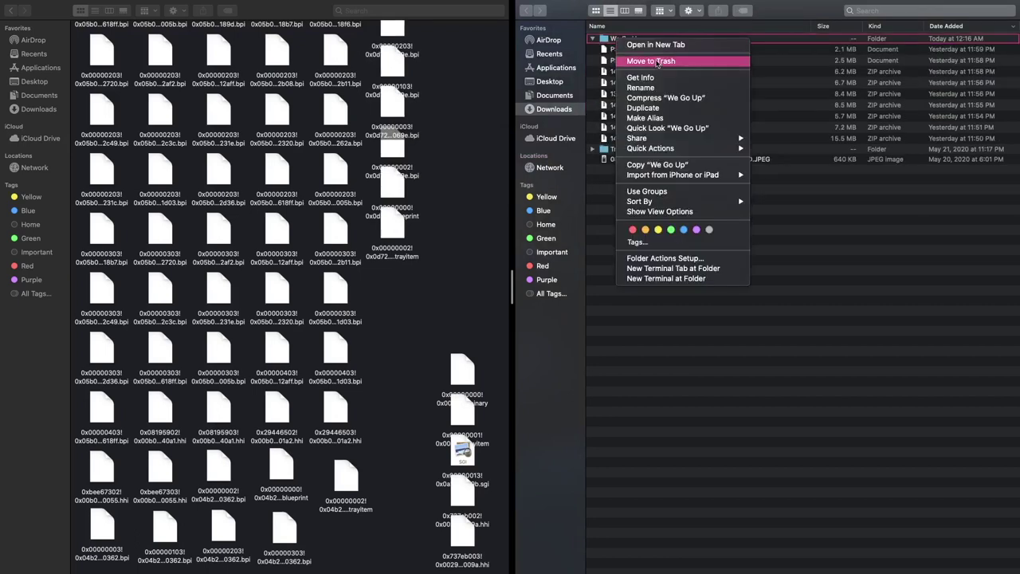
{"action": "left_click", "coordinate": [657, 62]}
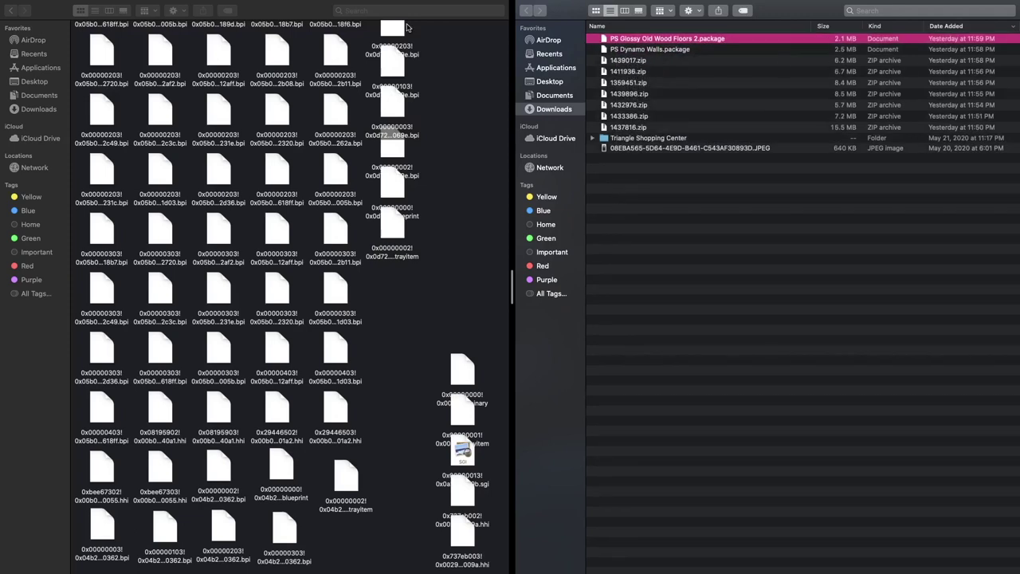
{"action": "scroll", "coordinate": [430, 225], "scroll_direction": "up", "scroll_amount": 3}
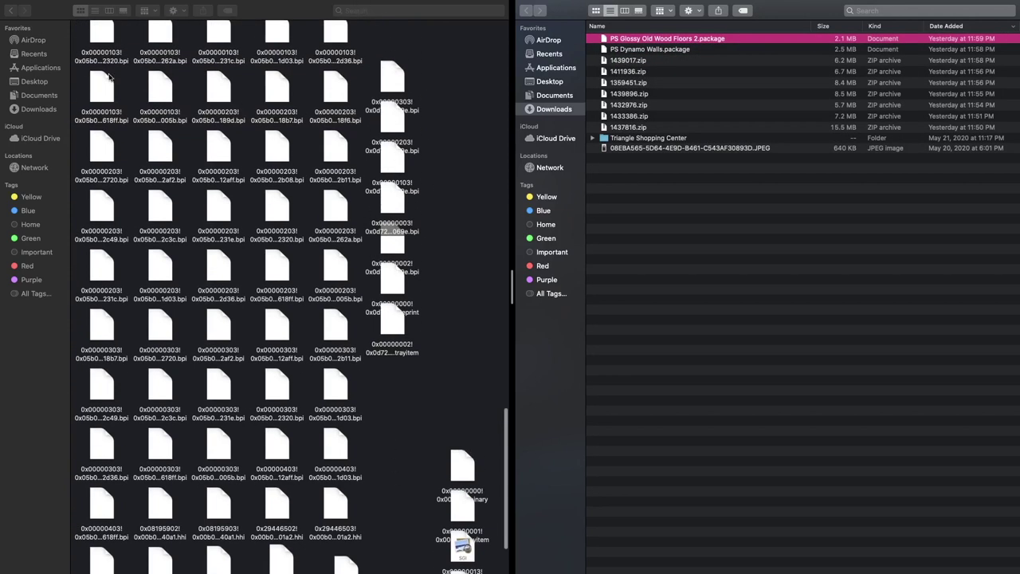
{"action": "left_click", "coordinate": [58, 11]}
{"action": "left_click", "coordinate": [9, 11]}
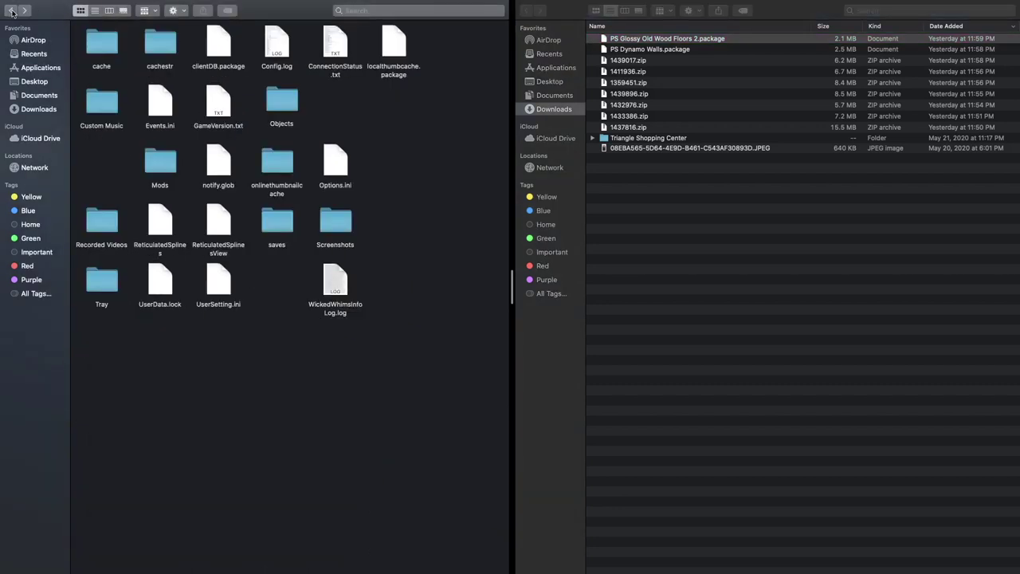
{"action": "left_click", "coordinate": [814, 232]}
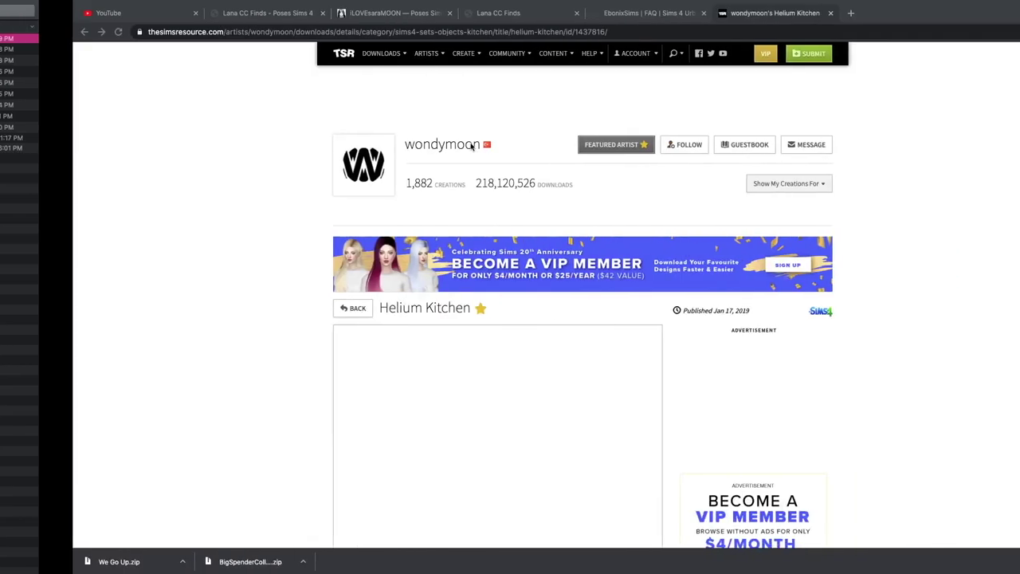
{"action": "scroll", "coordinate": [471, 148], "scroll_direction": "down", "scroll_amount": 5}
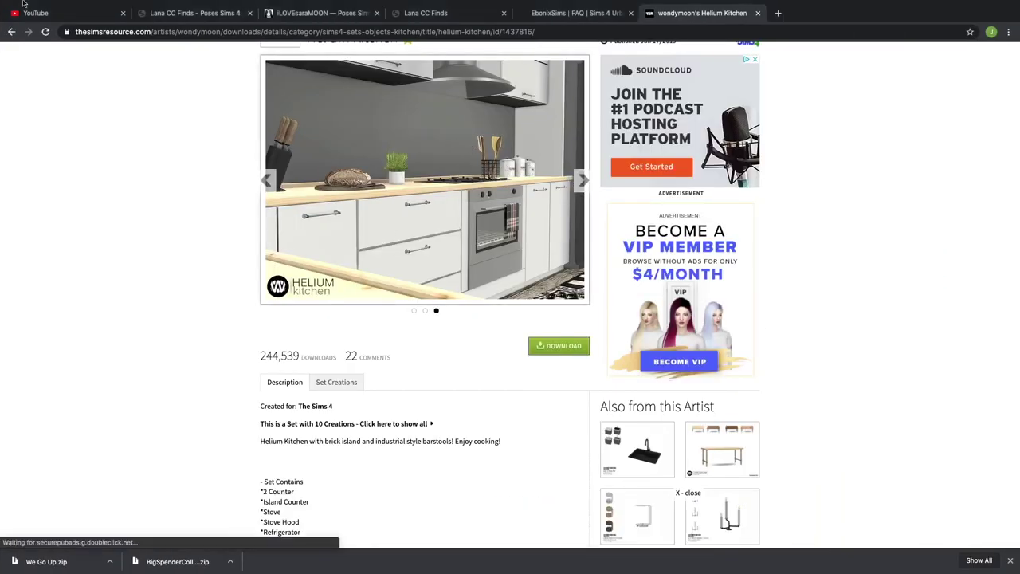
Step: Return to the We Go Up page, scroll its details, and switch back to the Finder windows
{"action": "left_click", "coordinate": [10, 32]}
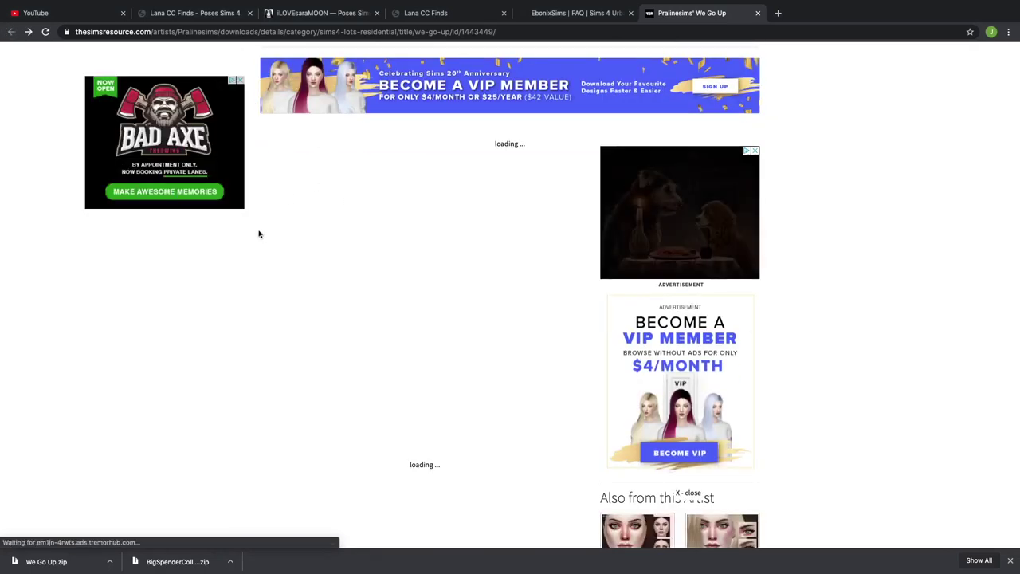
{"action": "scroll", "coordinate": [284, 282], "scroll_direction": "down", "scroll_amount": 4}
{"action": "scroll", "coordinate": [285, 283], "scroll_direction": "down", "scroll_amount": 3}
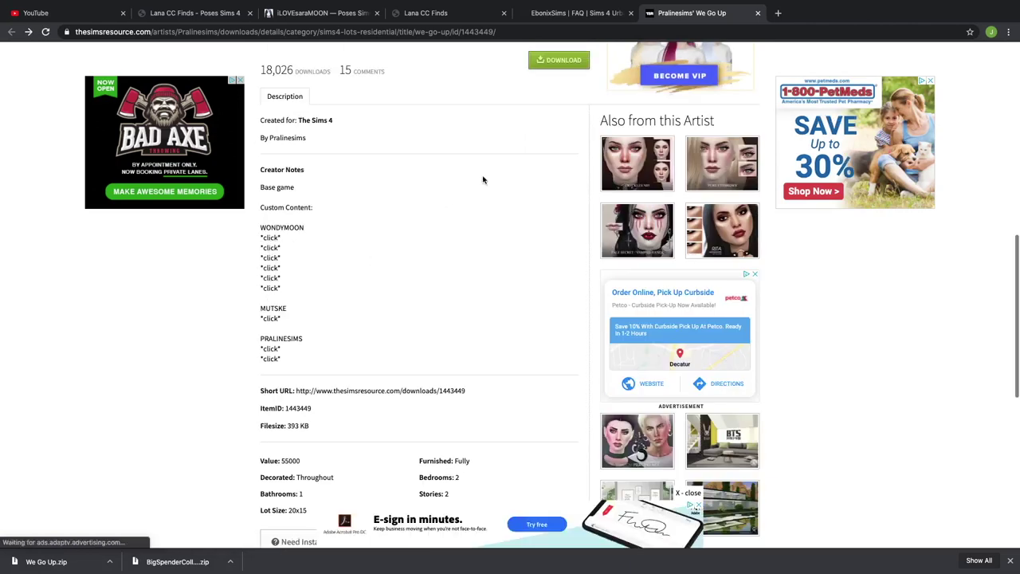
{"action": "scroll", "coordinate": [407, 115], "scroll_direction": "right", "scroll_amount": 2}
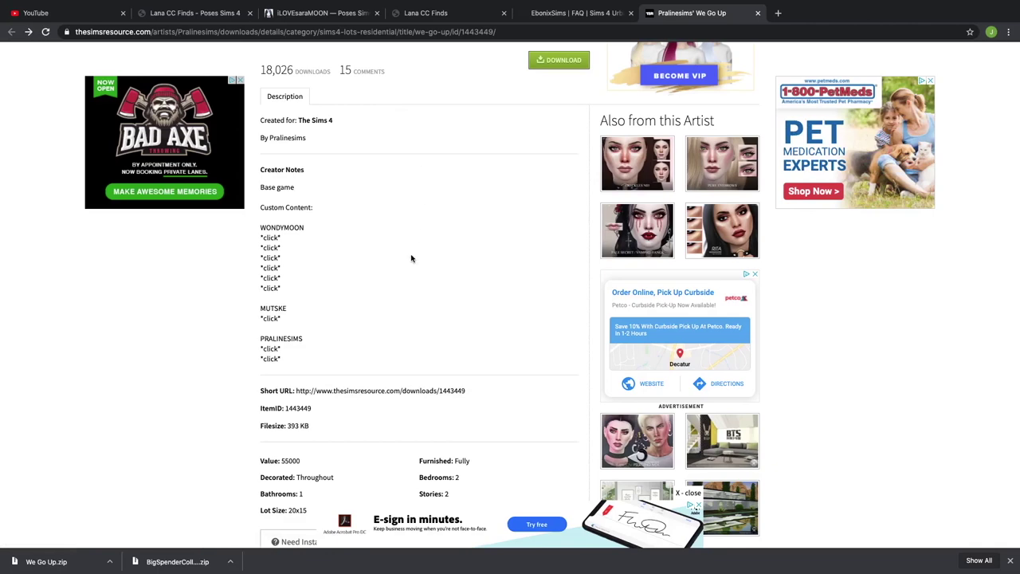
{"action": "key", "text": "ctrl+Right"}
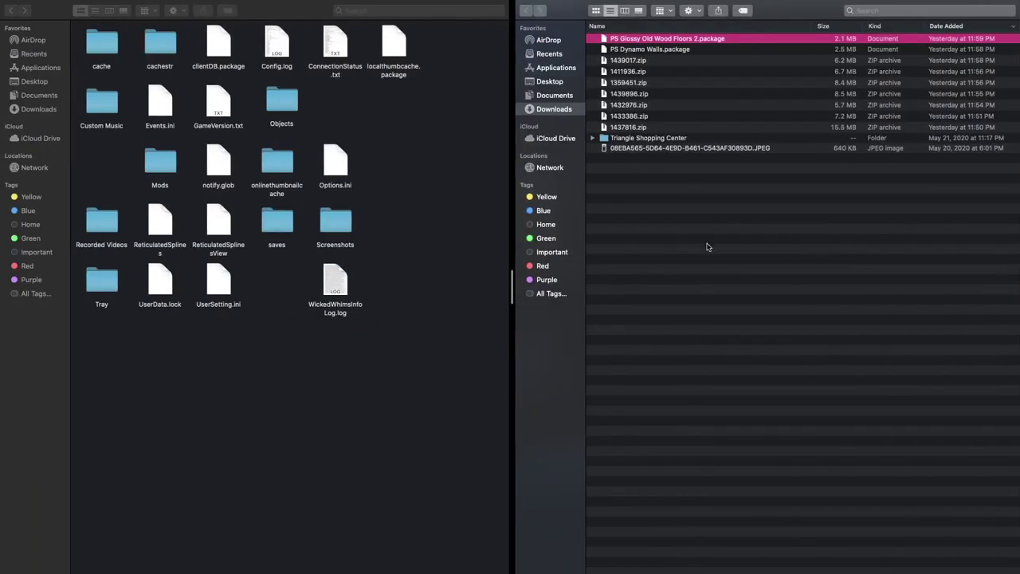
Step: Unzip all seven numbered zip archives in Downloads, then move the zips to the Trash
{"action": "left_click", "coordinate": [636, 61]}
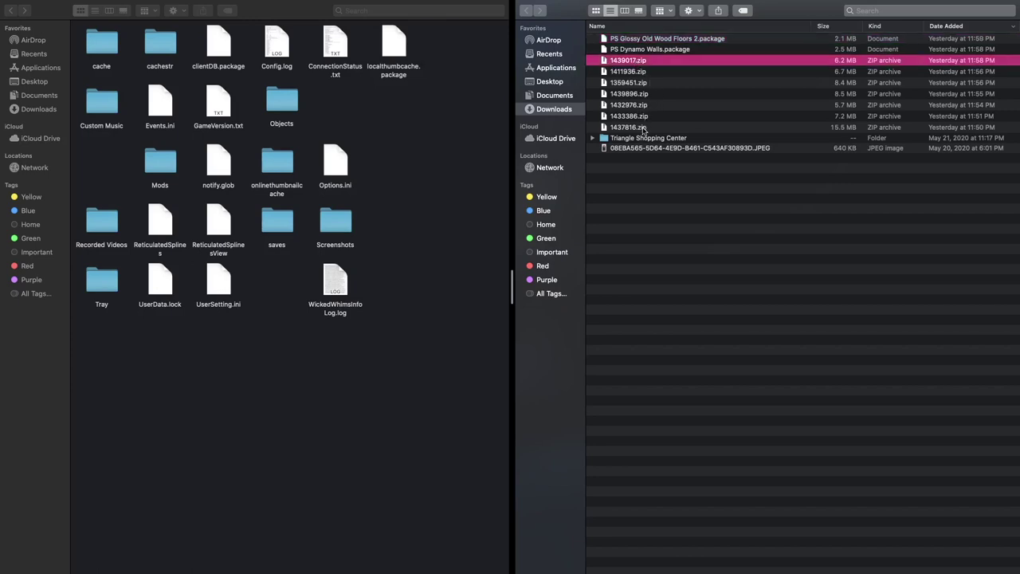
{"action": "left_click", "coordinate": [627, 127], "text": "shift"}
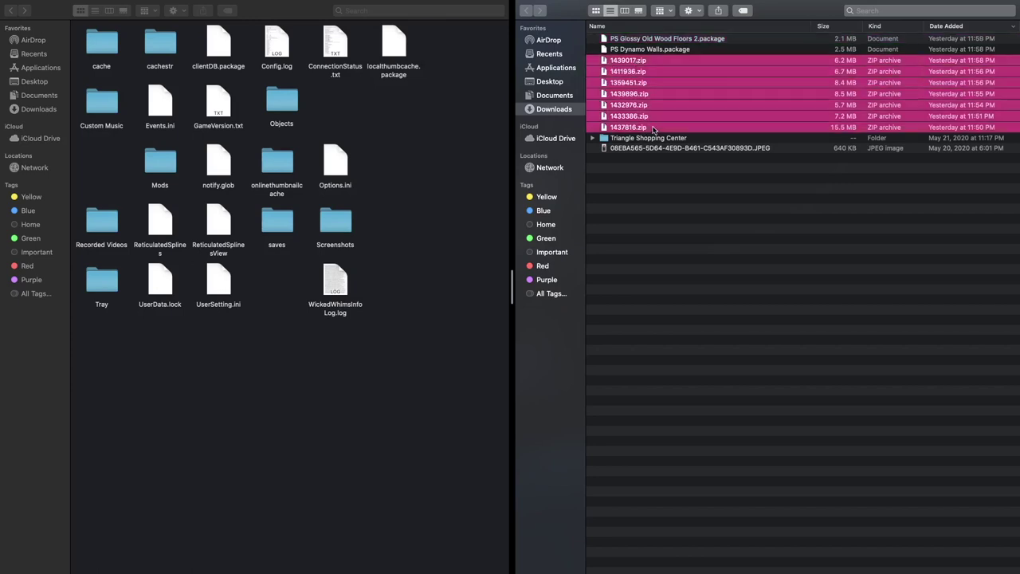
{"action": "double_click", "coordinate": [653, 64]}
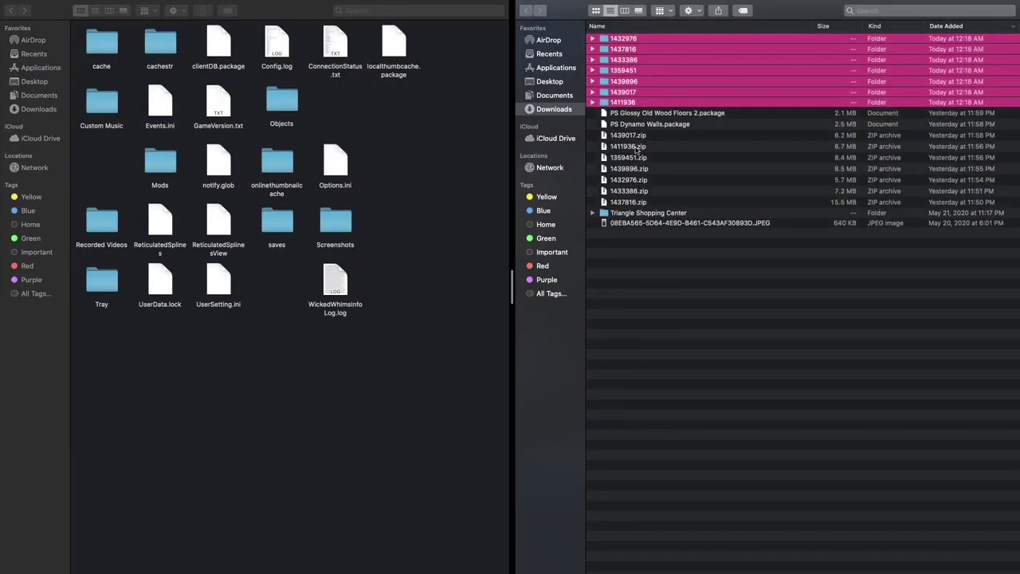
{"action": "left_click", "coordinate": [669, 137]}
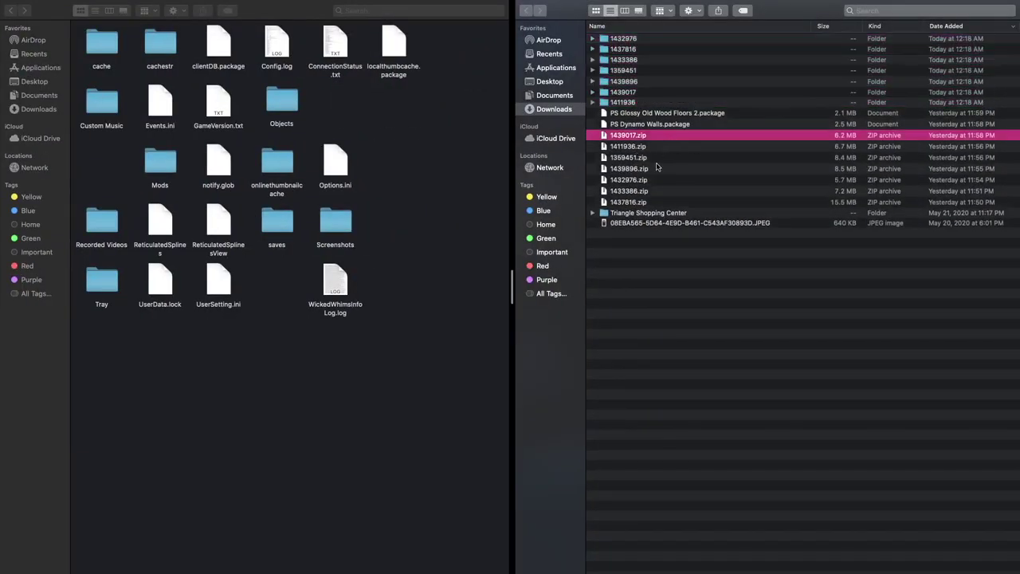
{"action": "left_click", "coordinate": [660, 203], "text": "shift"}
{"action": "right_click", "coordinate": [668, 135]}
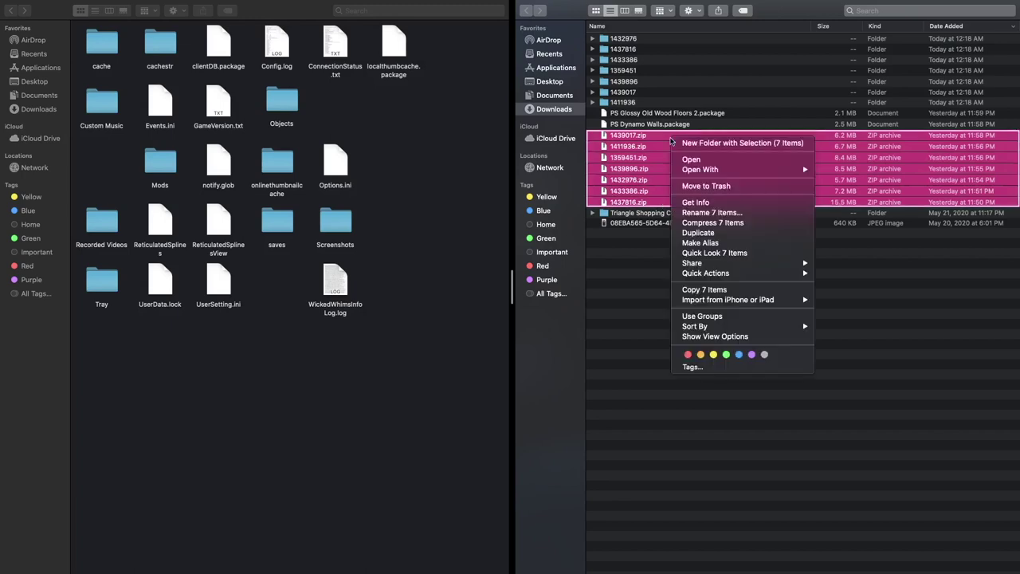
{"action": "left_click", "coordinate": [711, 185]}
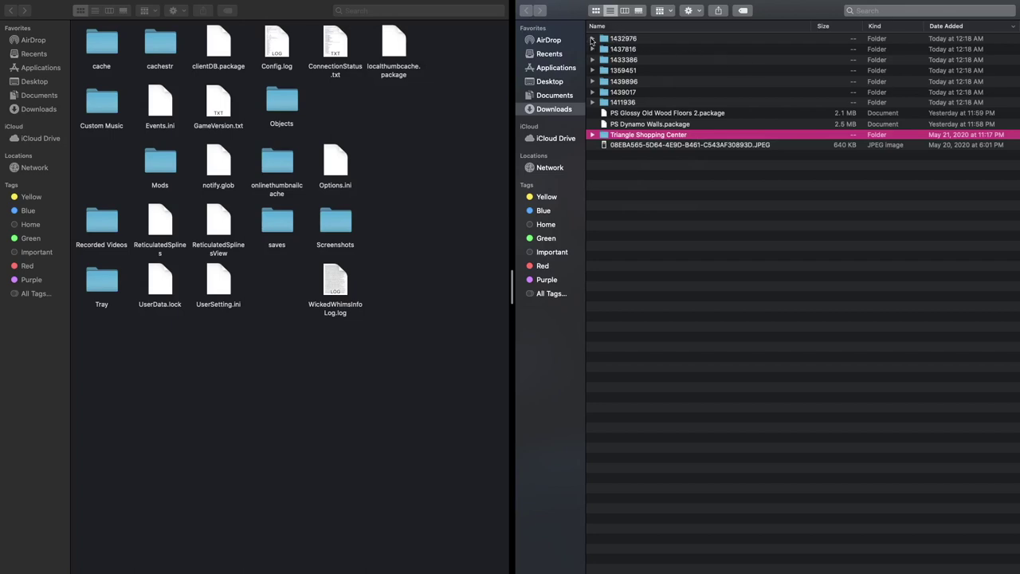
Step: Check folder 1432976's contents, then select all seven extracted numbered folders
{"action": "left_click", "coordinate": [591, 39]}
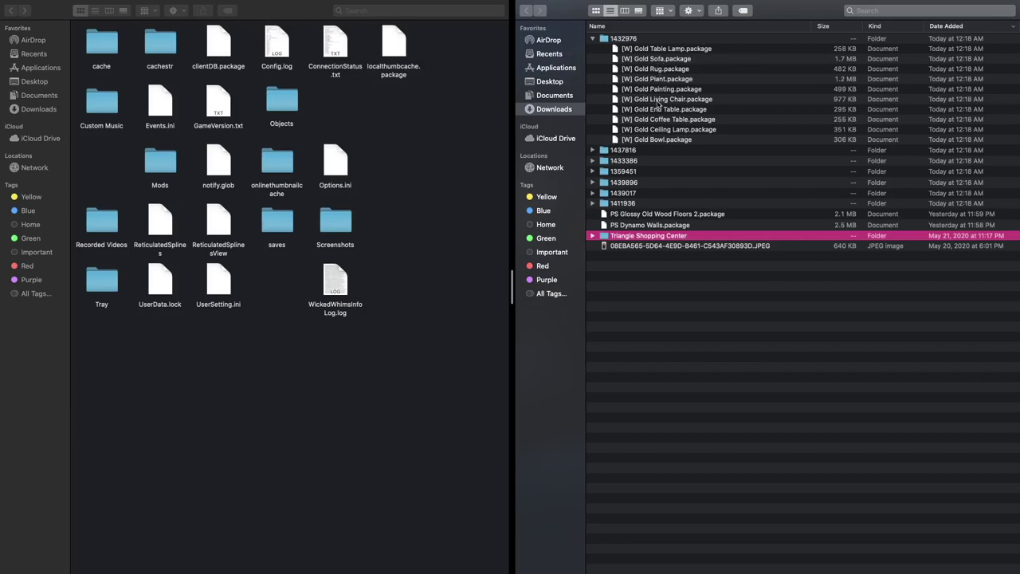
{"action": "left_click", "coordinate": [592, 38]}
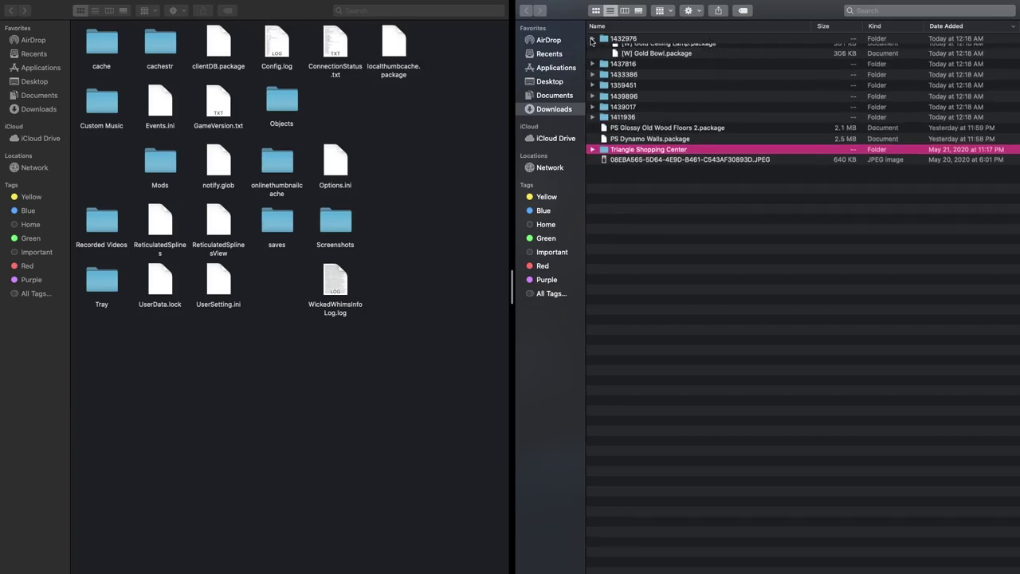
{"action": "left_click", "coordinate": [661, 39]}
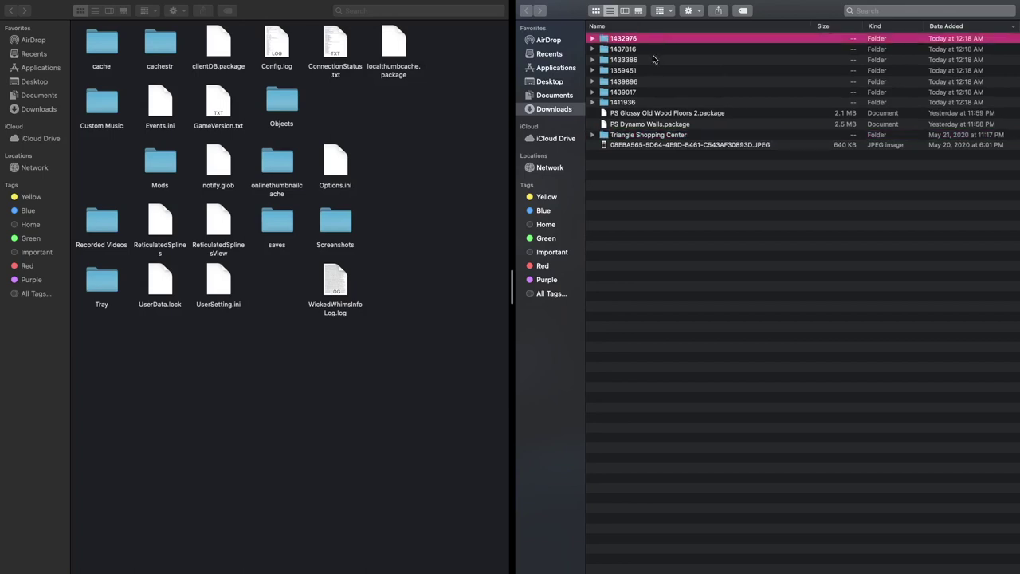
{"action": "left_click", "coordinate": [655, 102], "text": "shift"}
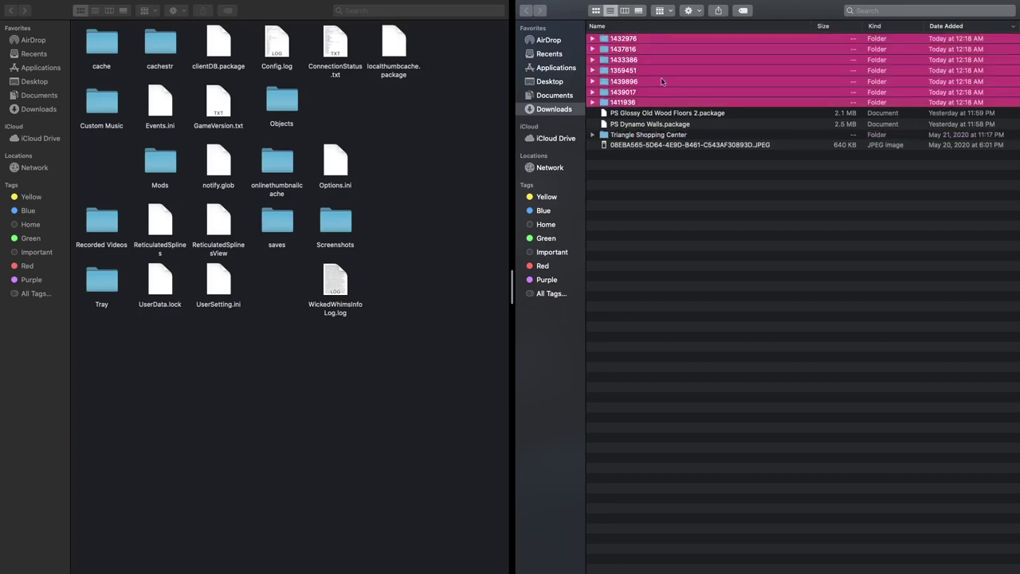
Step: Move the seven extracted folders into Mods > Furniture/Decor
{"action": "double_click", "coordinate": [160, 165]}
{"action": "scroll", "coordinate": [167, 157], "scroll_direction": "right", "scroll_amount": 3}
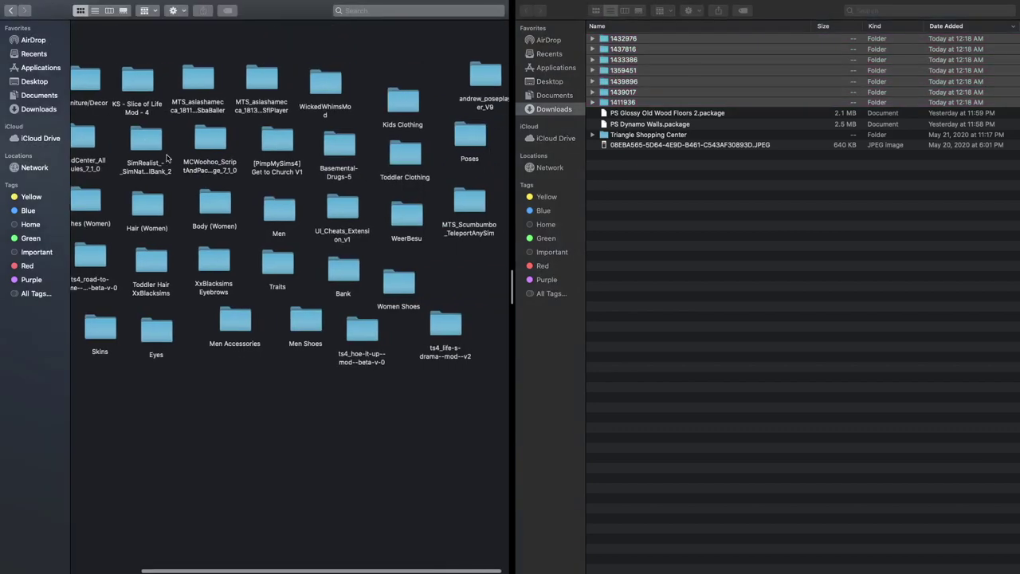
{"action": "scroll", "coordinate": [166, 158], "scroll_direction": "left", "scroll_amount": 3}
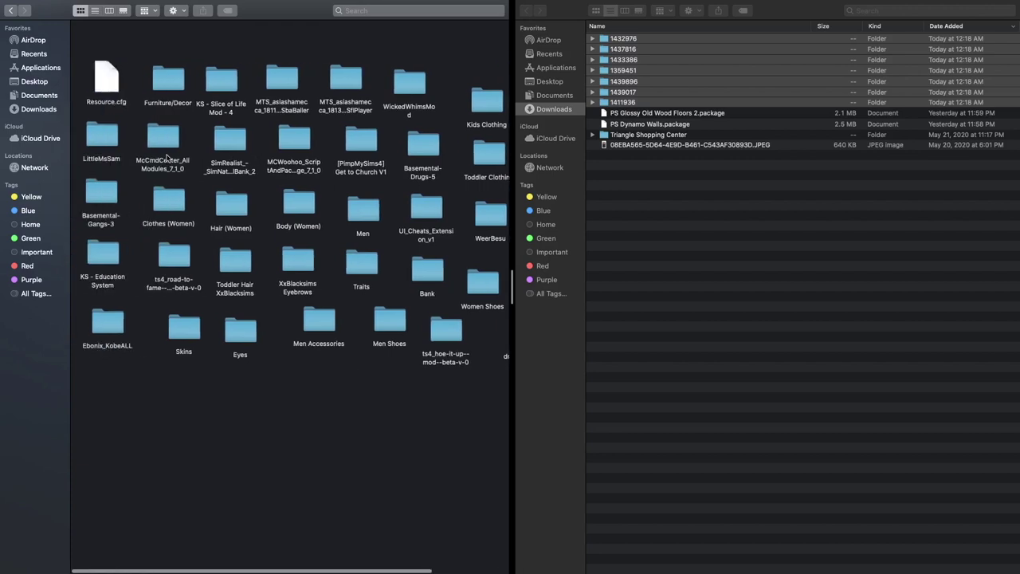
{"action": "double_click", "coordinate": [173, 82]}
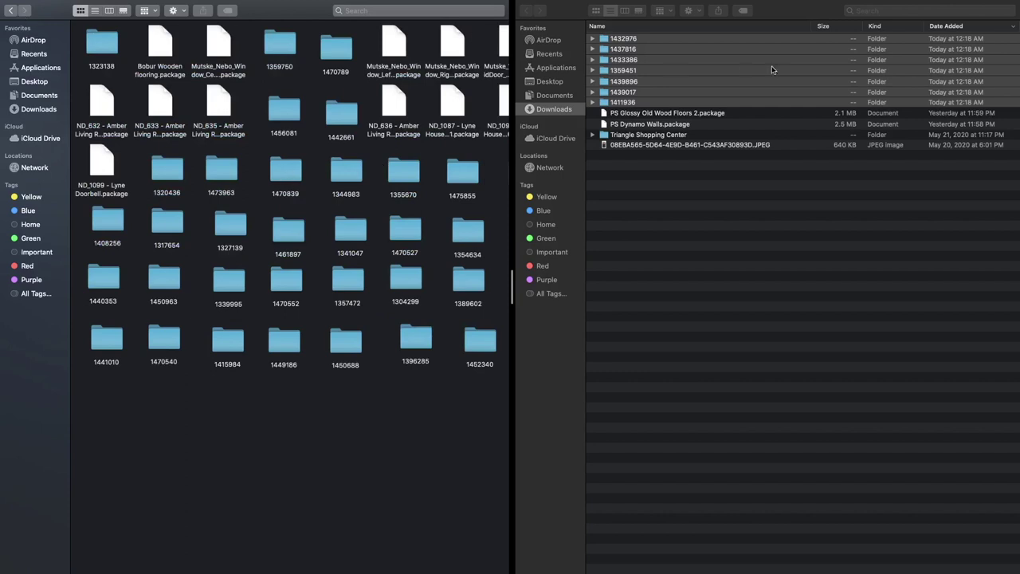
{"action": "left_click", "coordinate": [645, 42]}
{"action": "left_click_drag", "start_coordinate": [680, 44], "coordinate": [345, 343]}
Step: Move the Glossy Old Wood Floors and PS Dynamo Walls packages into Furniture/Decor too
{"action": "key", "text": "super+bracketleft"}
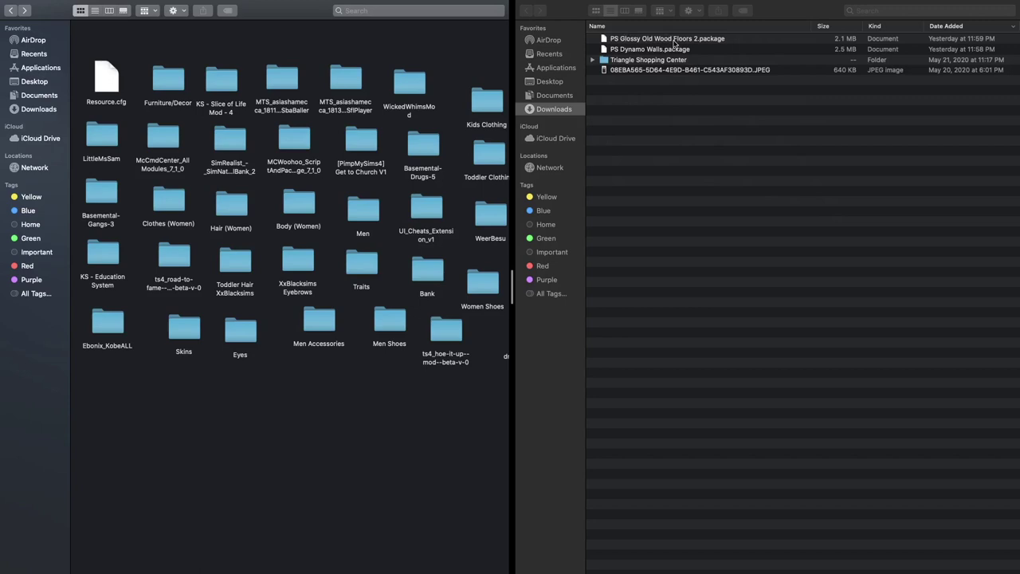
{"action": "left_click_drag", "start_coordinate": [688, 42], "coordinate": [171, 80]}
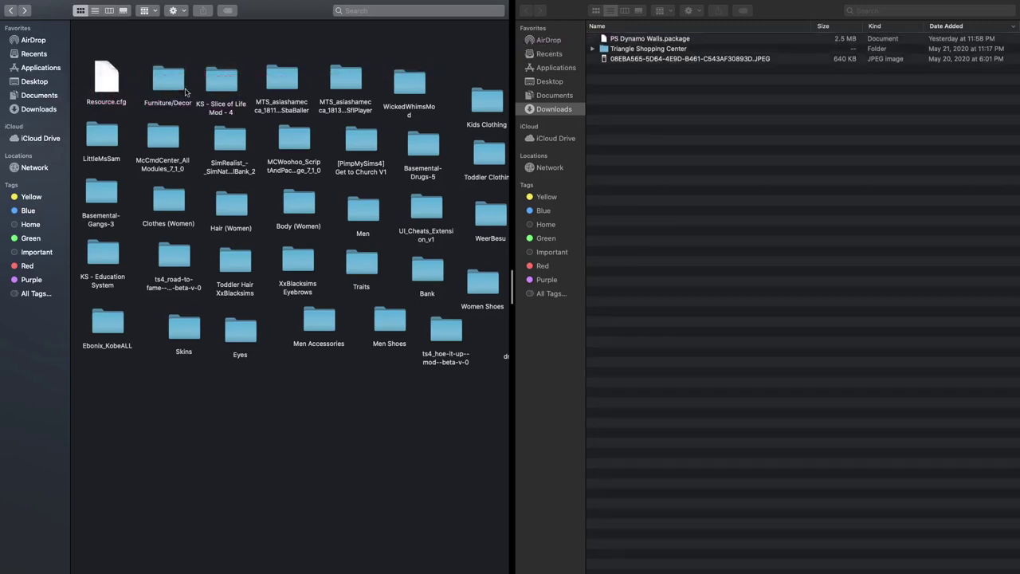
{"action": "left_click_drag", "start_coordinate": [673, 44], "coordinate": [175, 85]}
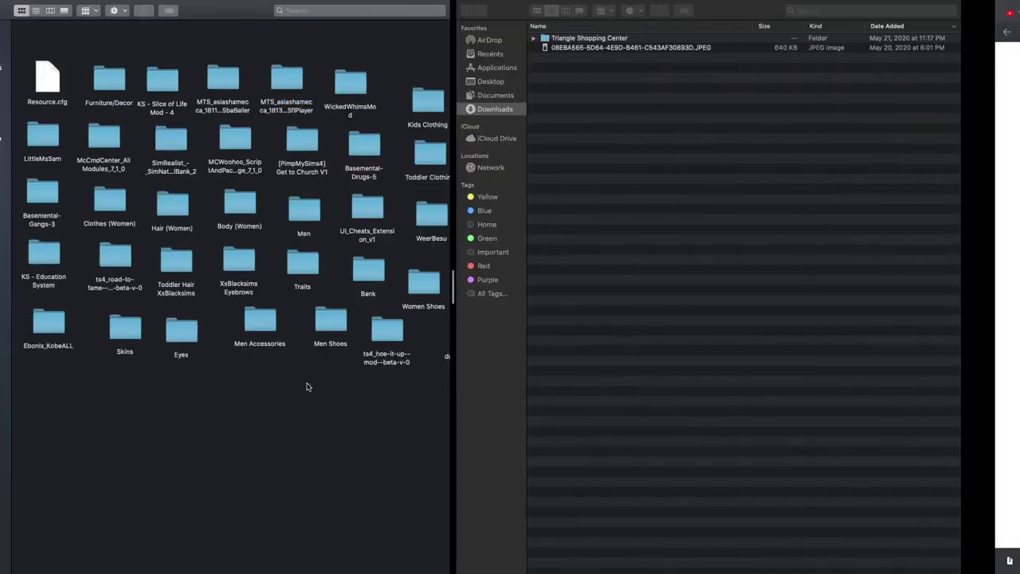
{"action": "key", "text": "ctrl+Left"}
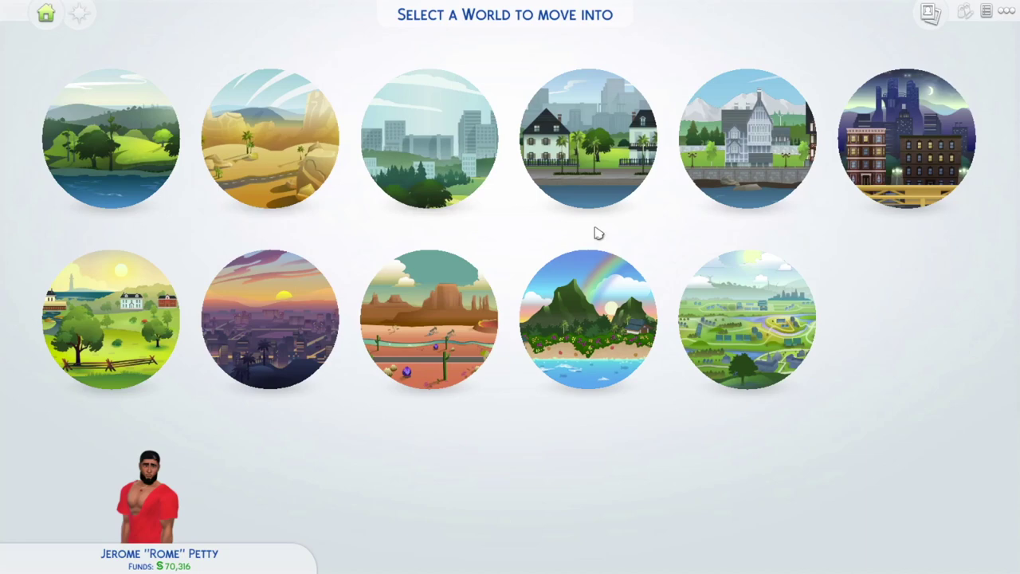
Step: Pick Newcrest as the world to move into
{"action": "left_click", "coordinate": [447, 174]}
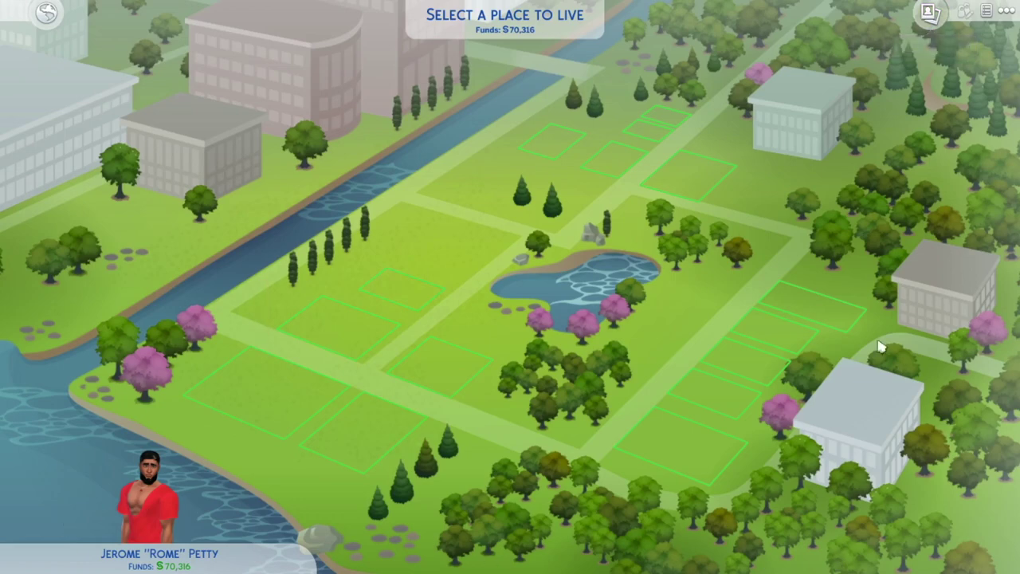
Step: Find the We Go Up lot in the Gallery's library and view its details
{"action": "left_click", "coordinate": [929, 15]}
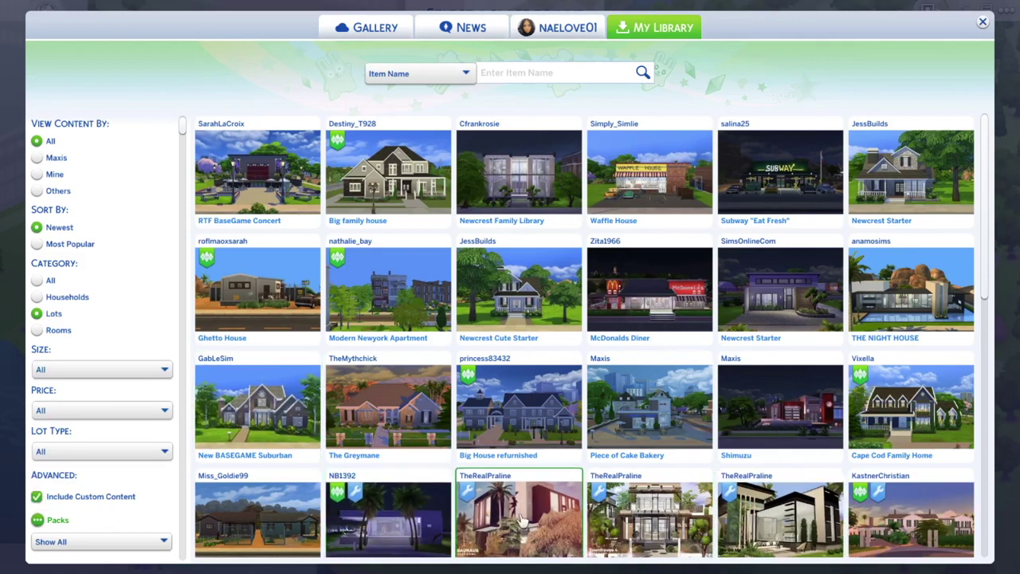
{"action": "scroll", "coordinate": [605, 360], "scroll_direction": "down", "scroll_amount": 5}
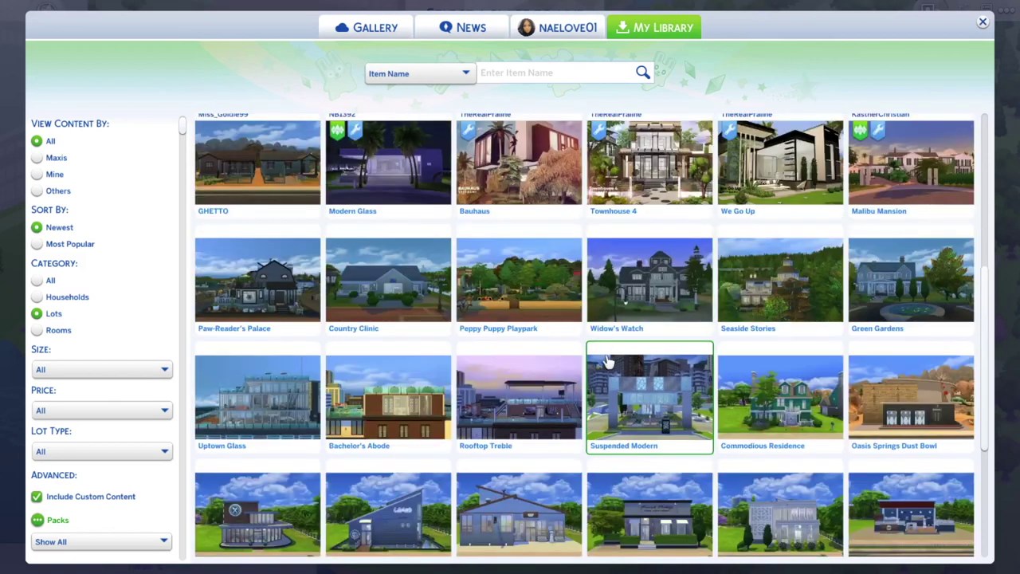
{"action": "scroll", "coordinate": [505, 405], "scroll_direction": "up", "scroll_amount": 4}
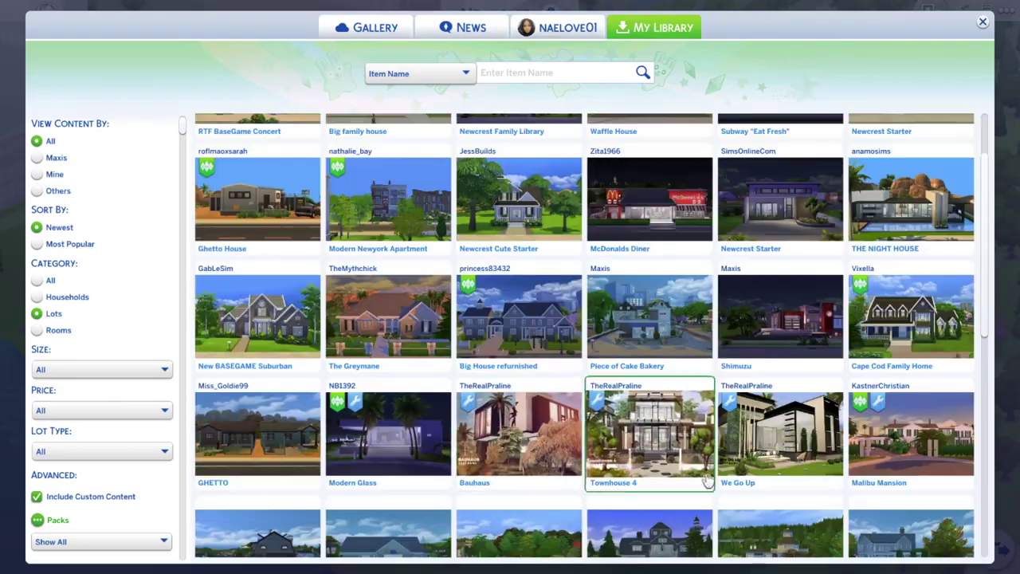
{"action": "left_click", "coordinate": [763, 434]}
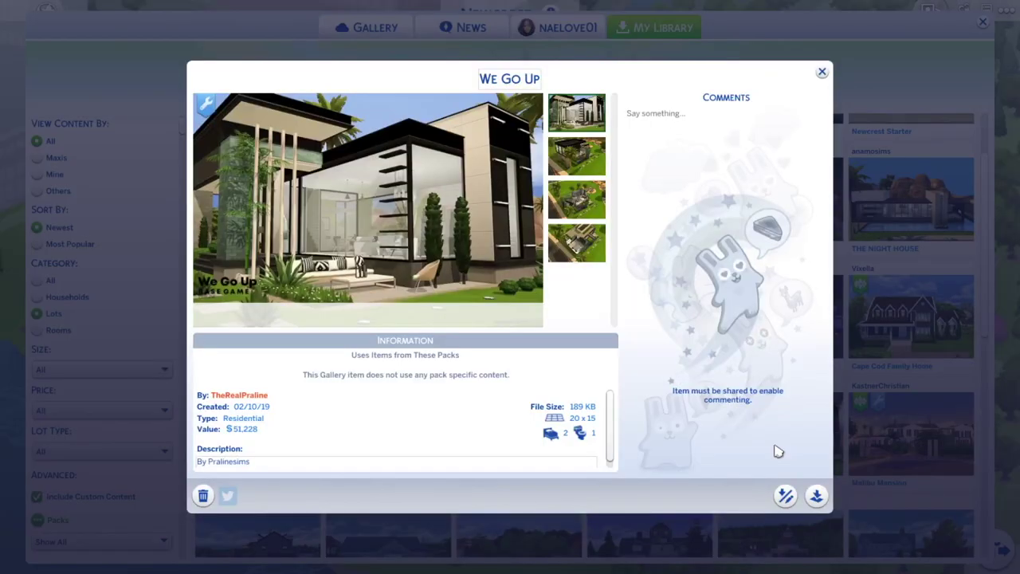
Step: Place the furnished We Go Up lot on the household's small lot, replacing it
{"action": "left_click", "coordinate": [816, 493]}
{"action": "mouse_move", "coordinate": [643, 137]}
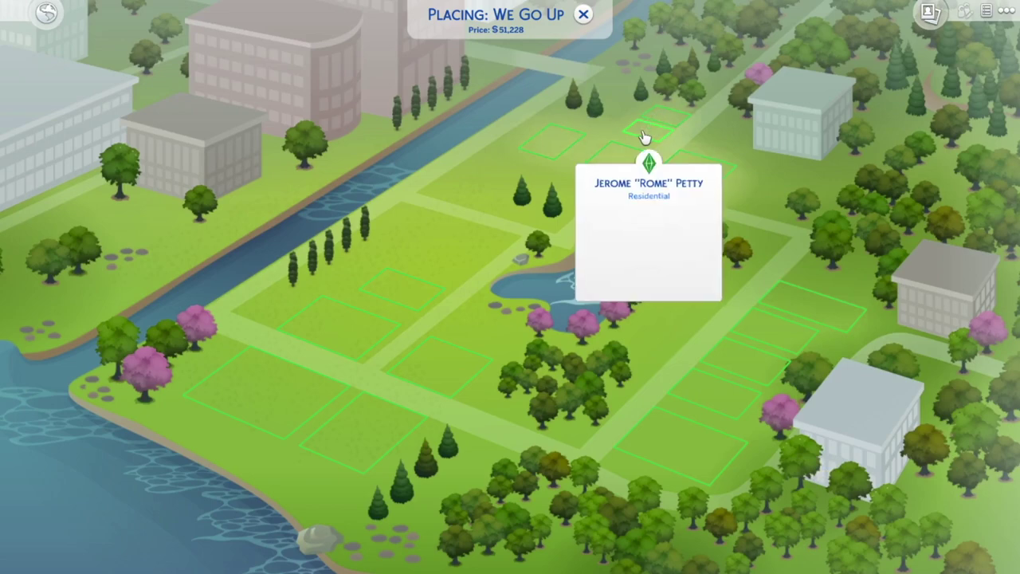
{"action": "left_click", "coordinate": [644, 137]}
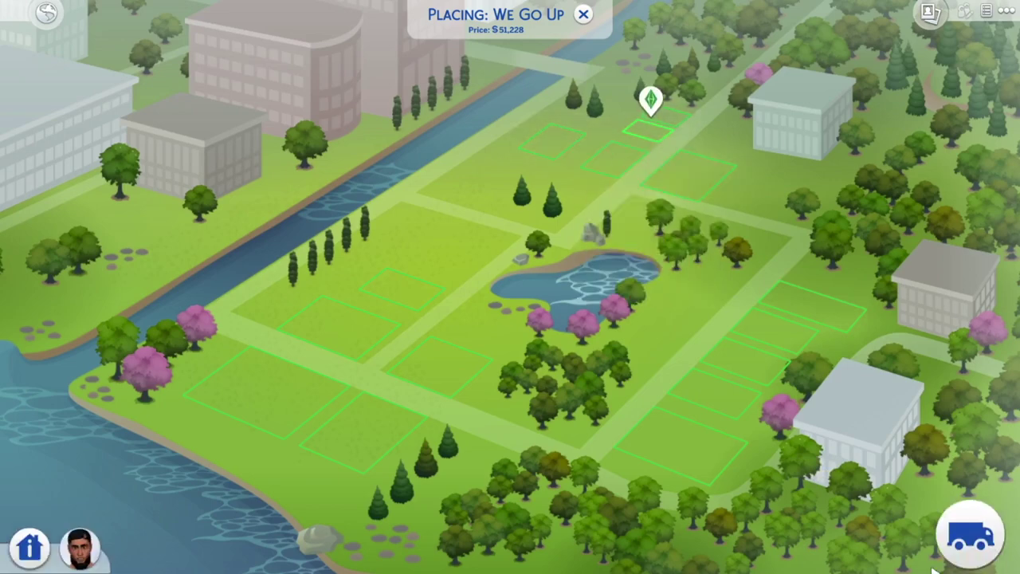
{"action": "left_click", "coordinate": [972, 538]}
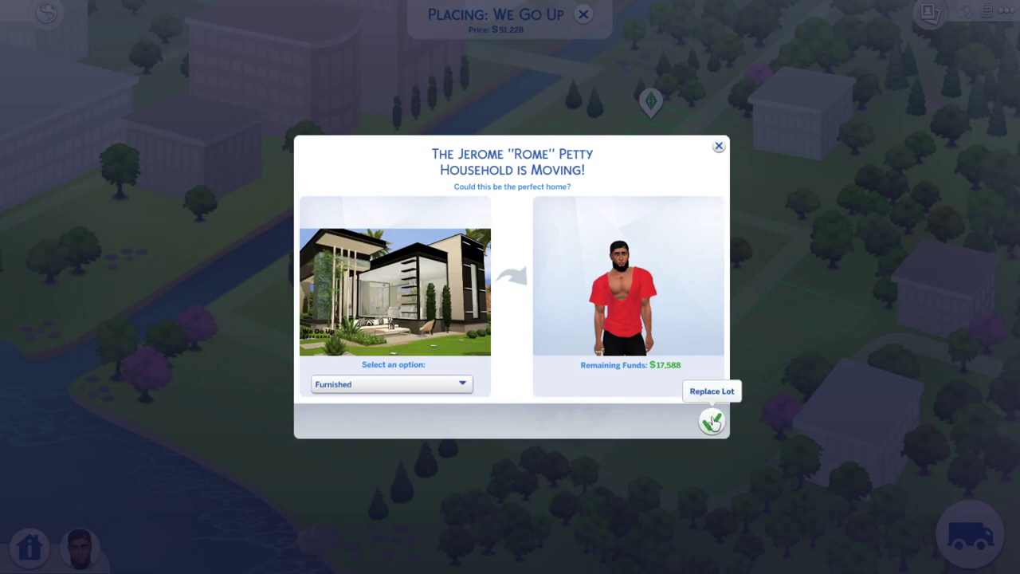
{"action": "left_click", "coordinate": [710, 423]}
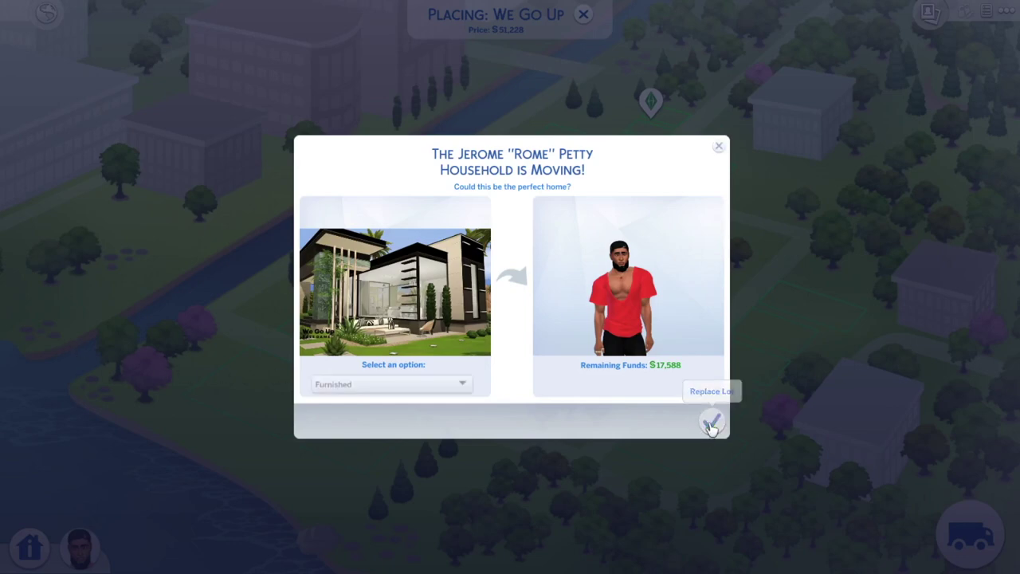